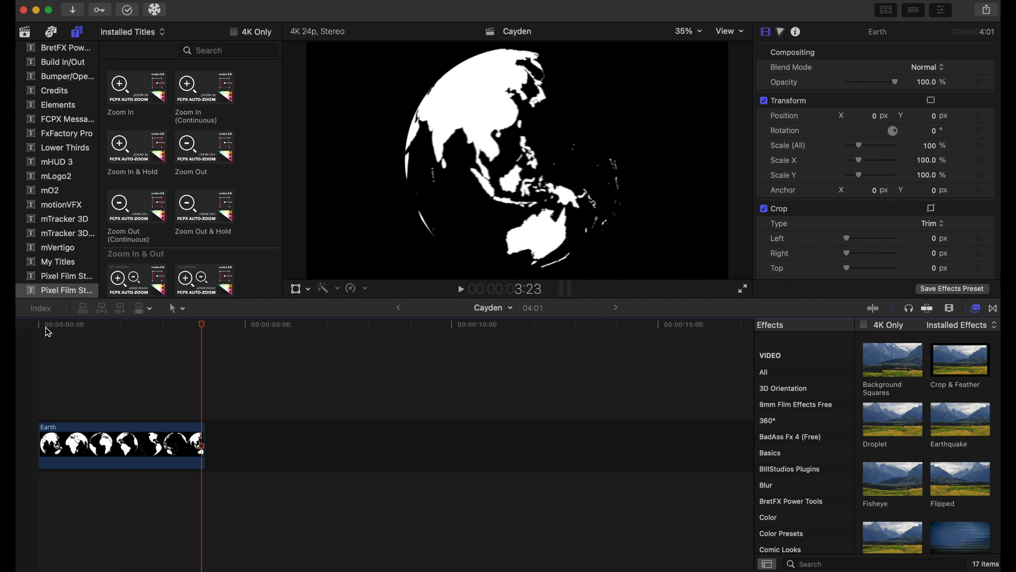
Play the Earth clip from its start and return the playhead to the beginning of the timeline.
left_click(37, 332)
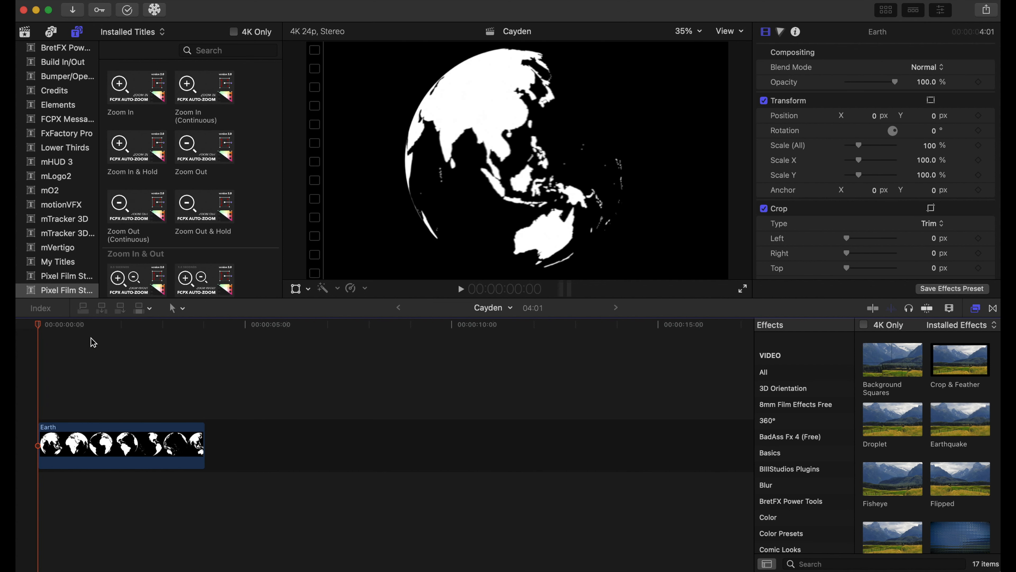
key("space")
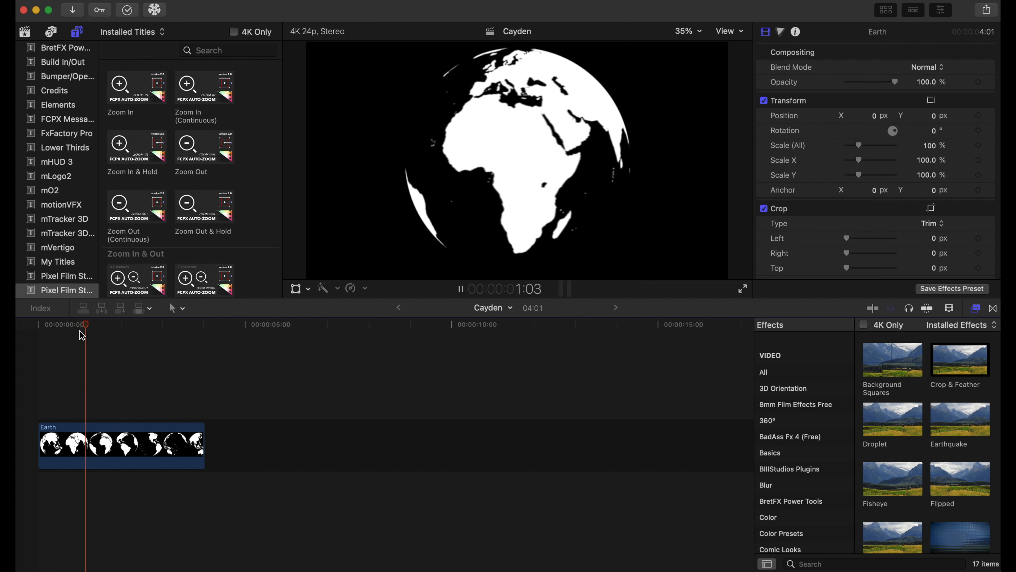
key("space")
left_click_drag(118, 325, 36, 330)
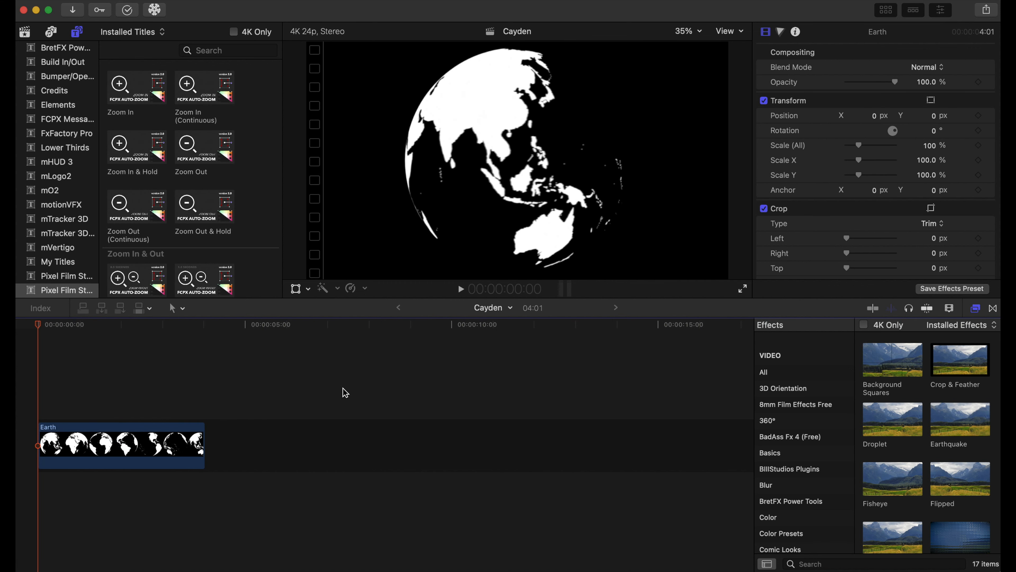
Apply the Wave distortion effect to the Earth clip, set its amount to 35.93 and play the clip.
scroll(894, 470, "down", 2)
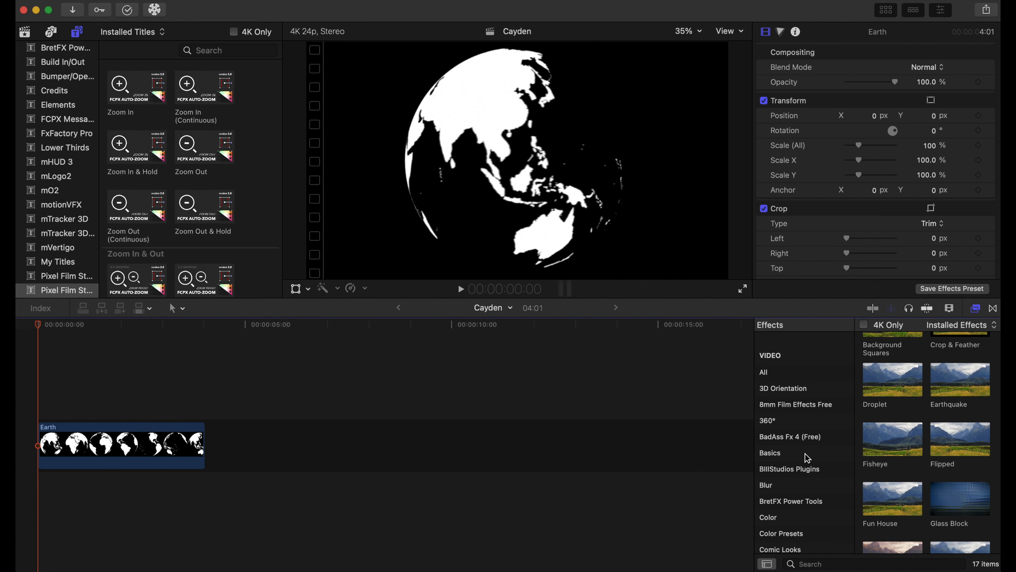
scroll(817, 466, "down", 5)
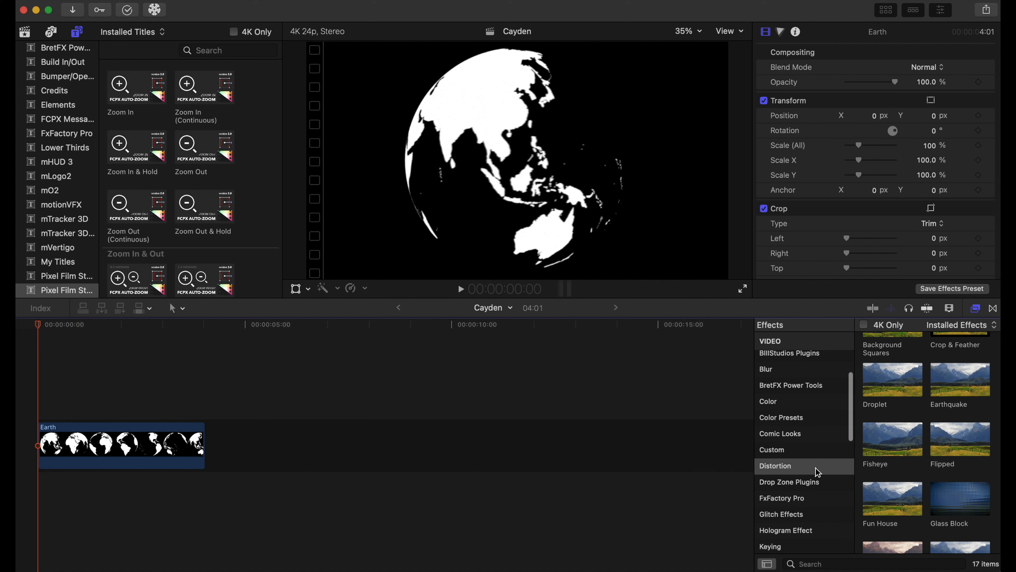
scroll(927, 461, "down", 8)
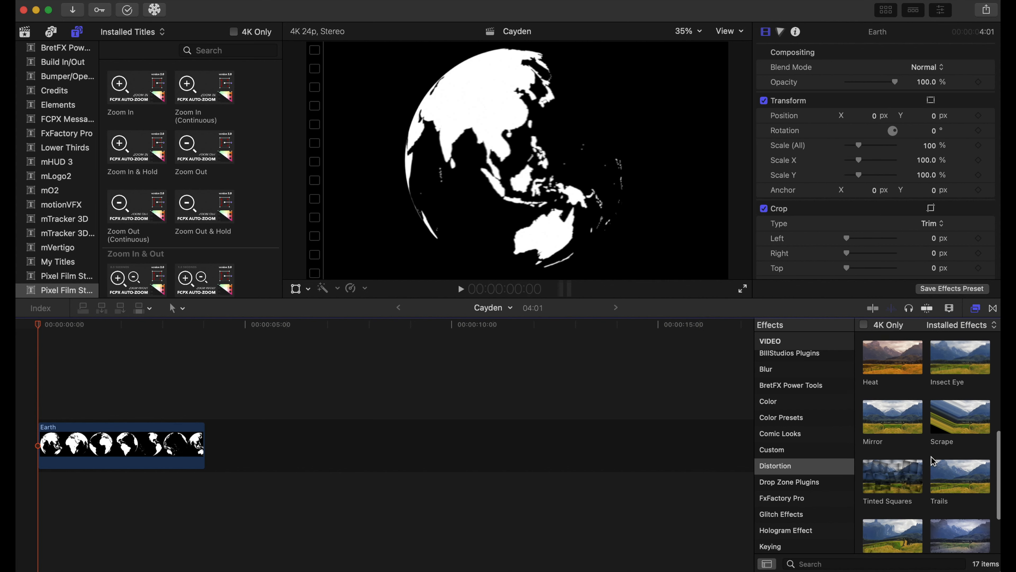
left_click_drag(891, 516, 152, 448)
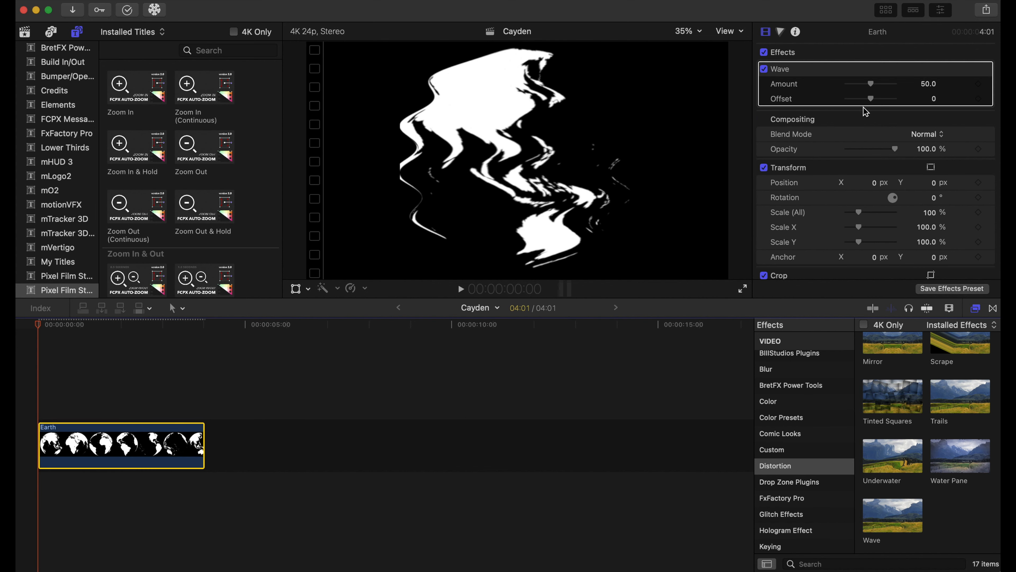
left_click_drag(872, 87, 866, 89)
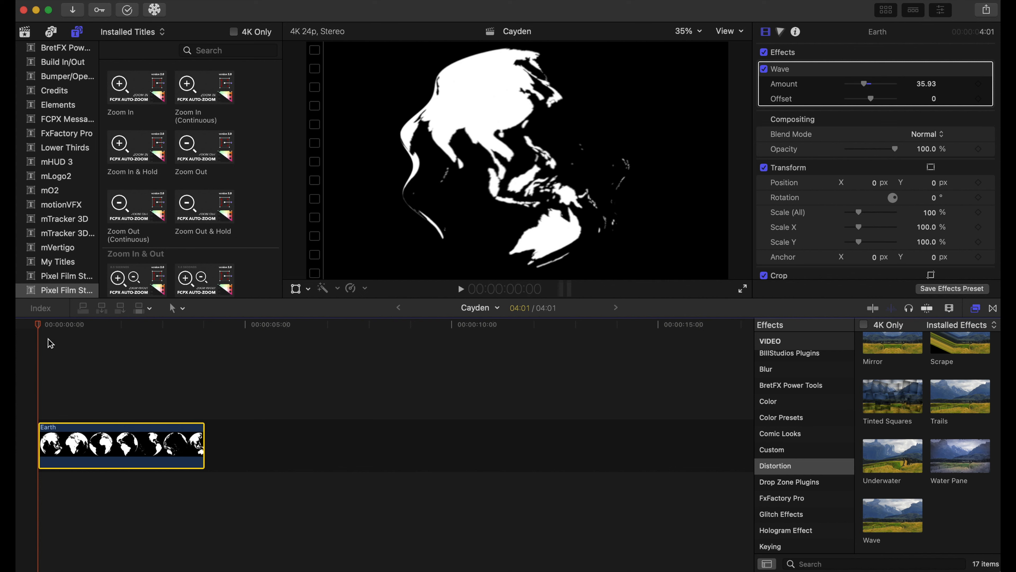
key("space")
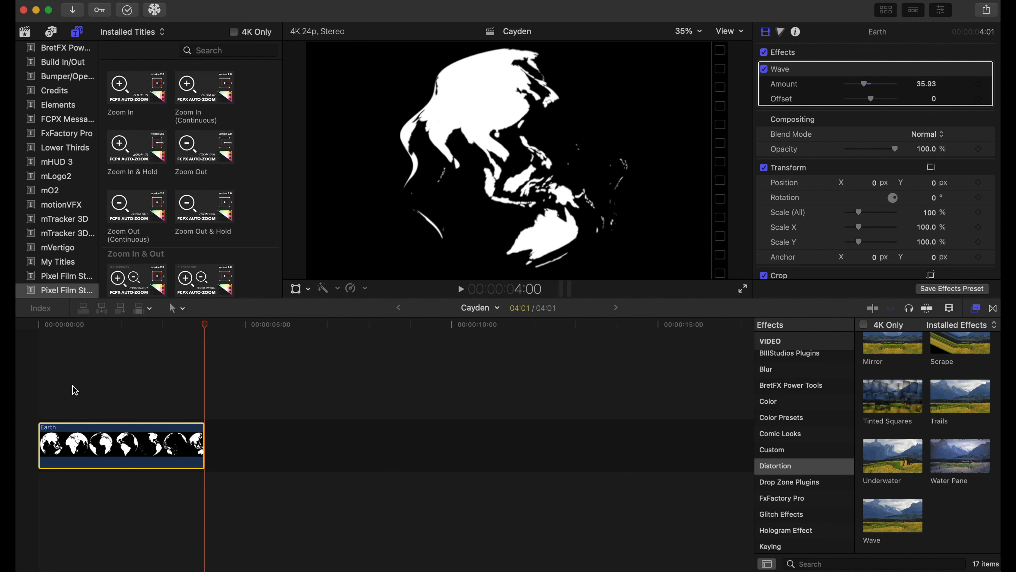
Import dust compressed.mov from Finder and place it above the Earth clip at the start of the timeline.
left_click(40, 361)
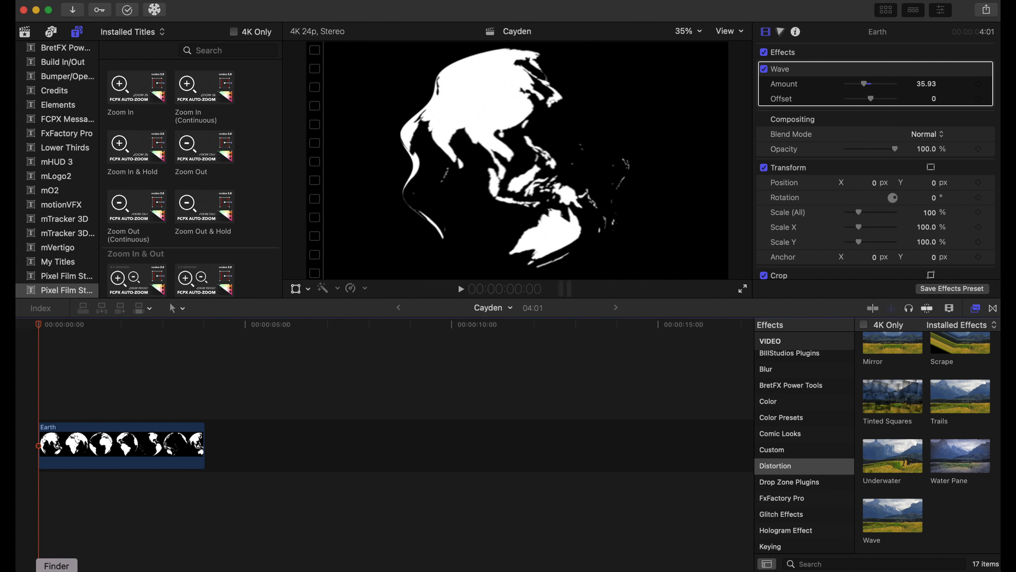
left_click(57, 569)
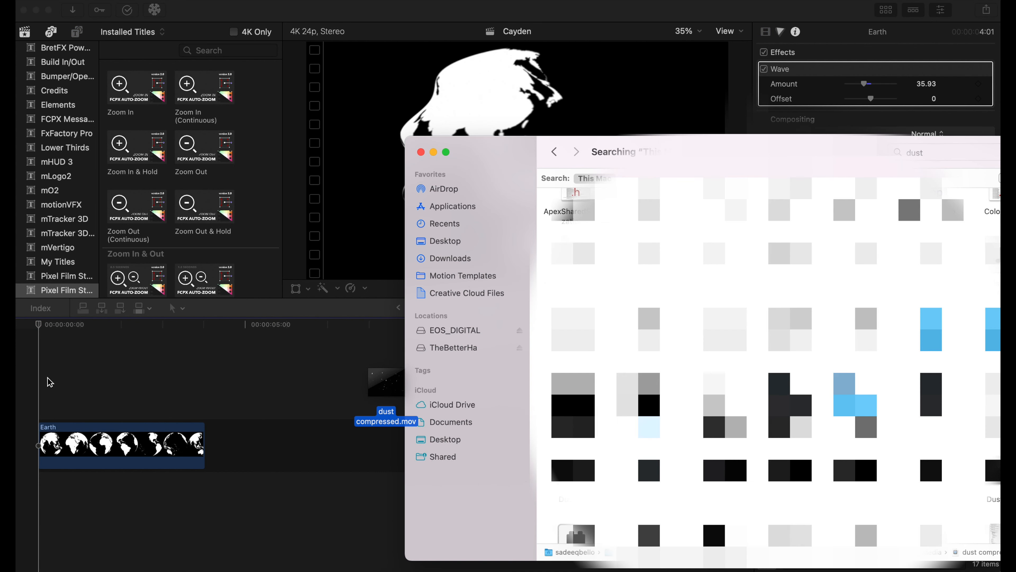
left_click_drag(49, 381, 40, 383)
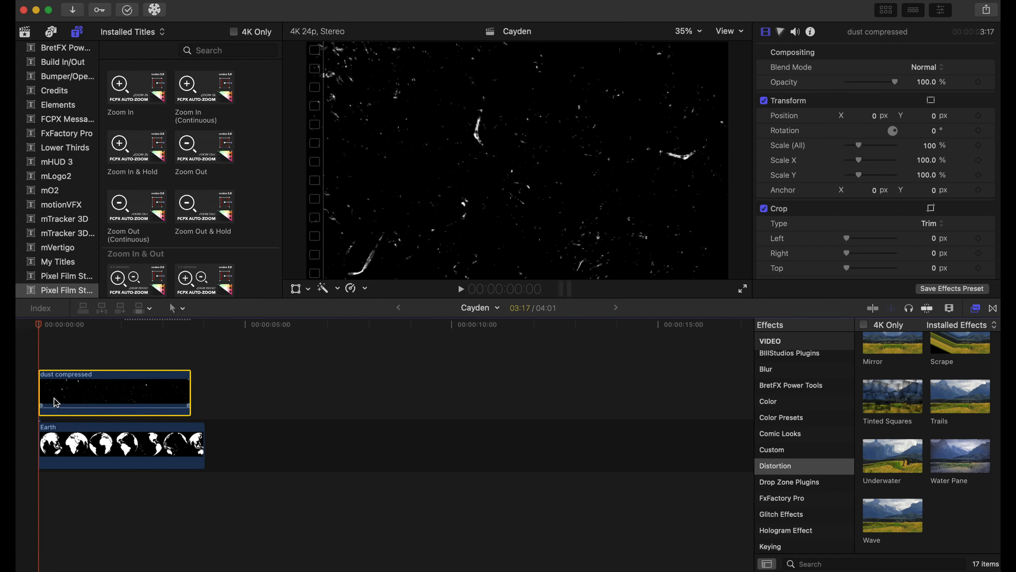
Duplicate the dust clip, place the copy directly after the original and trim it to 10 frames to cover the rest of the Earth clip.
left_click(110, 531)
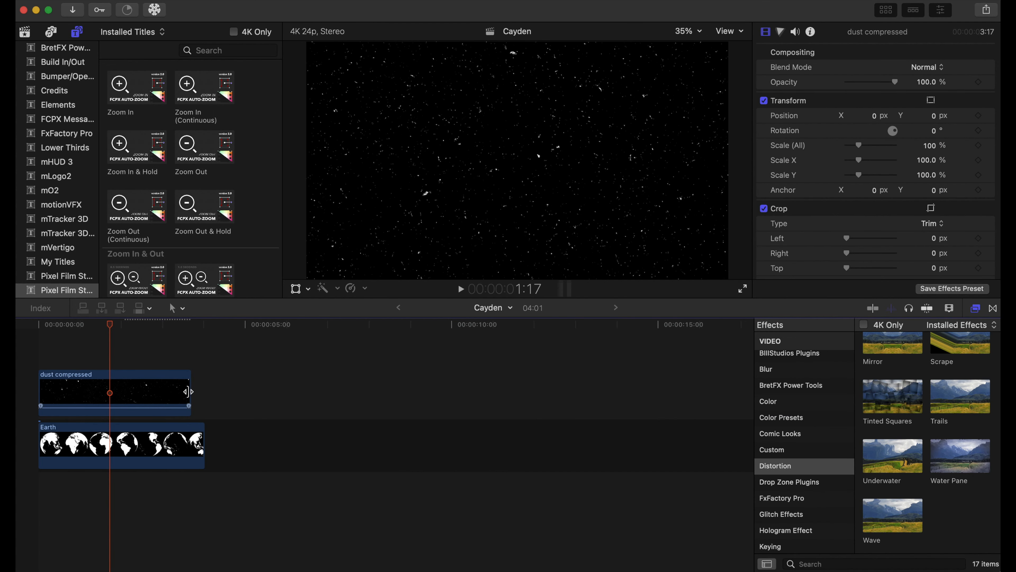
left_click_drag(189, 391, 207, 395)
left_click(141, 394)
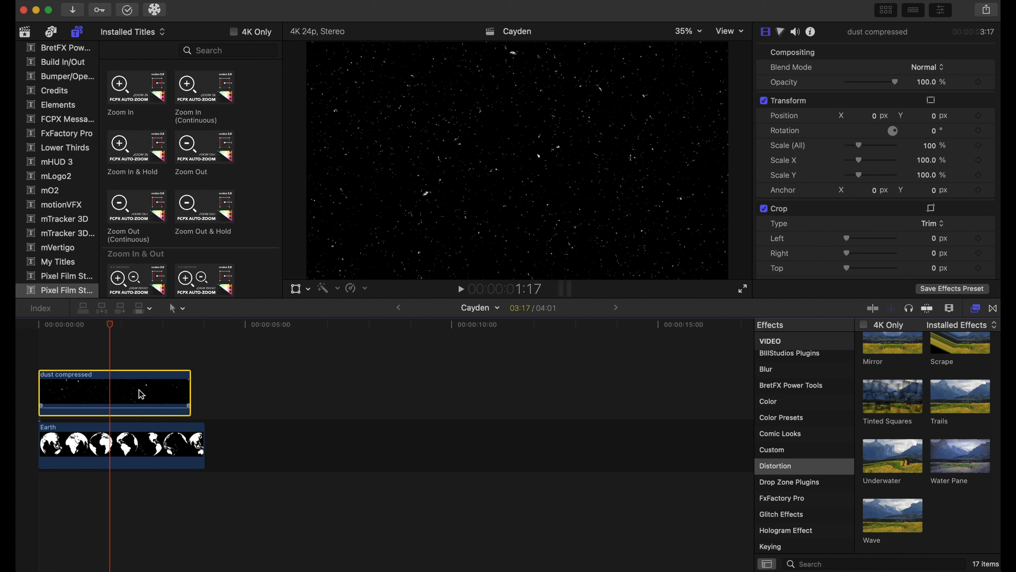
left_click_drag(142, 394, 328, 365)
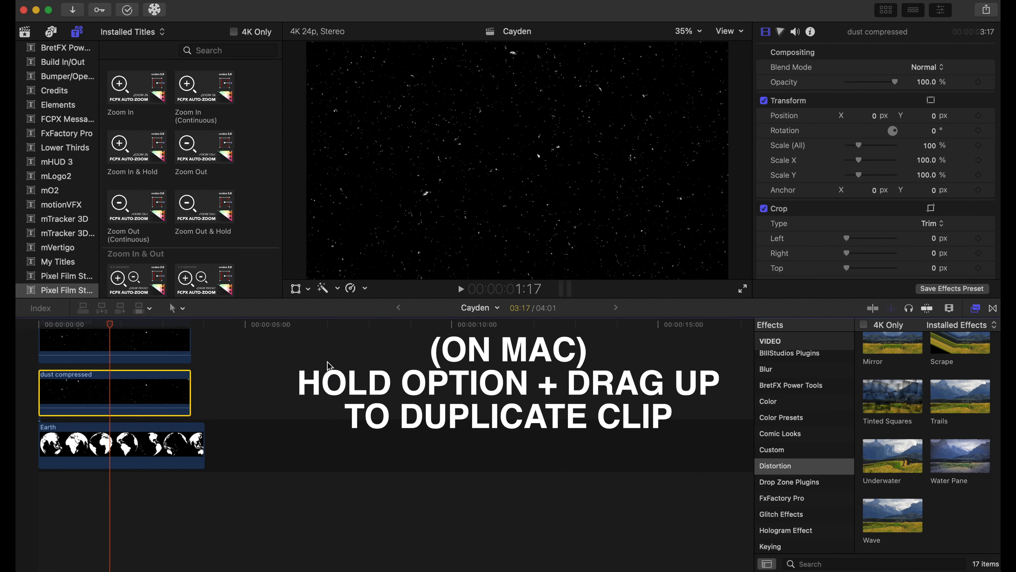
left_click_drag(108, 398, 417, 390)
left_click_drag(325, 391, 206, 401)
left_click(336, 394)
Set the blend mode of both dust clips to Add and preview the composite from the start.
left_click(115, 392)
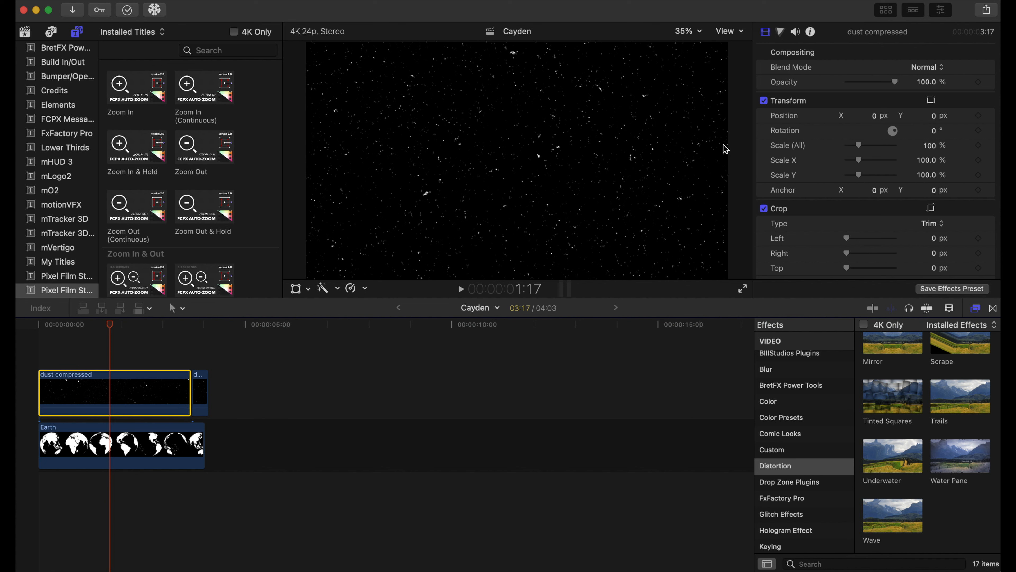
left_click(925, 68)
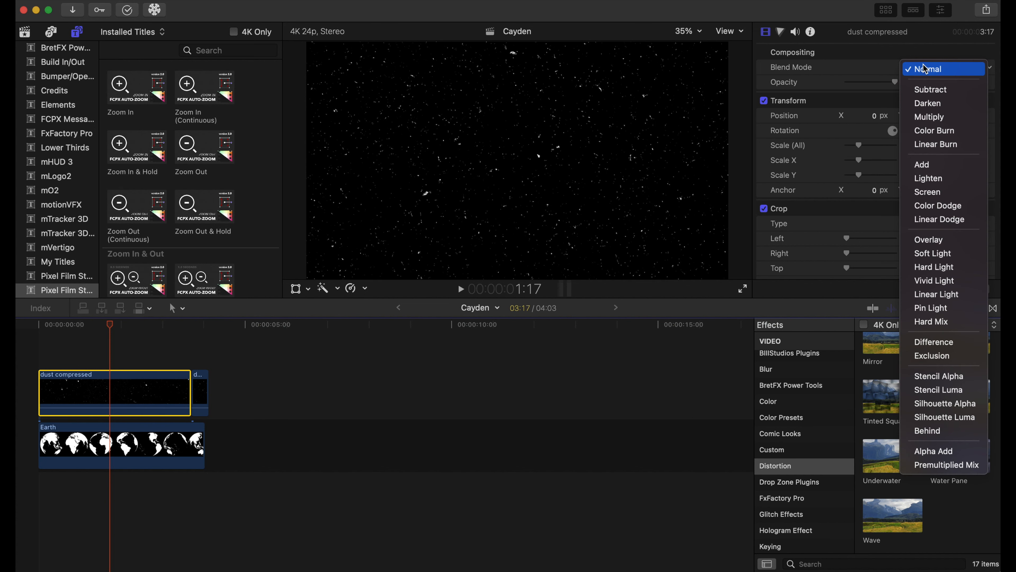
left_click(931, 169)
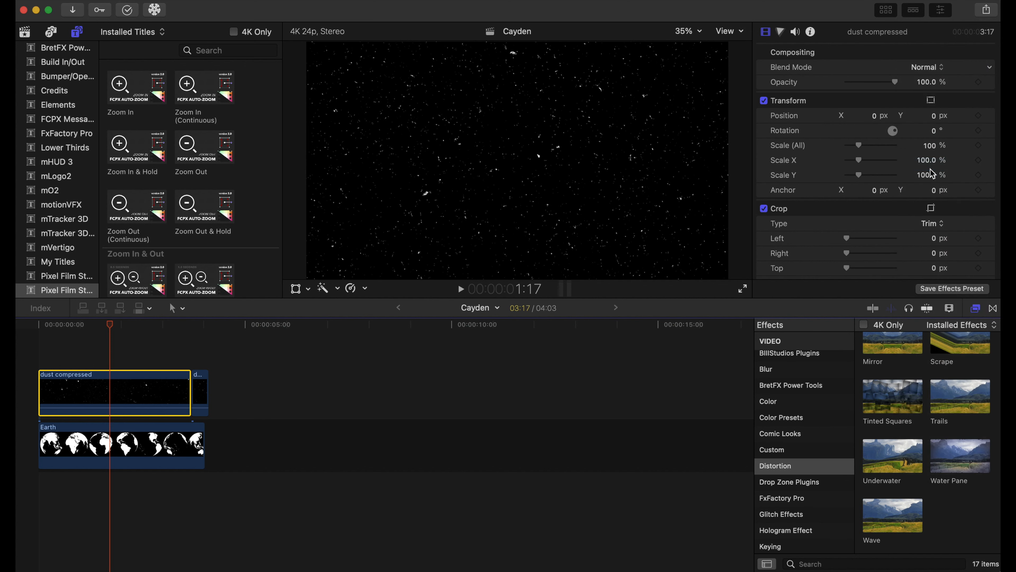
left_click(204, 387)
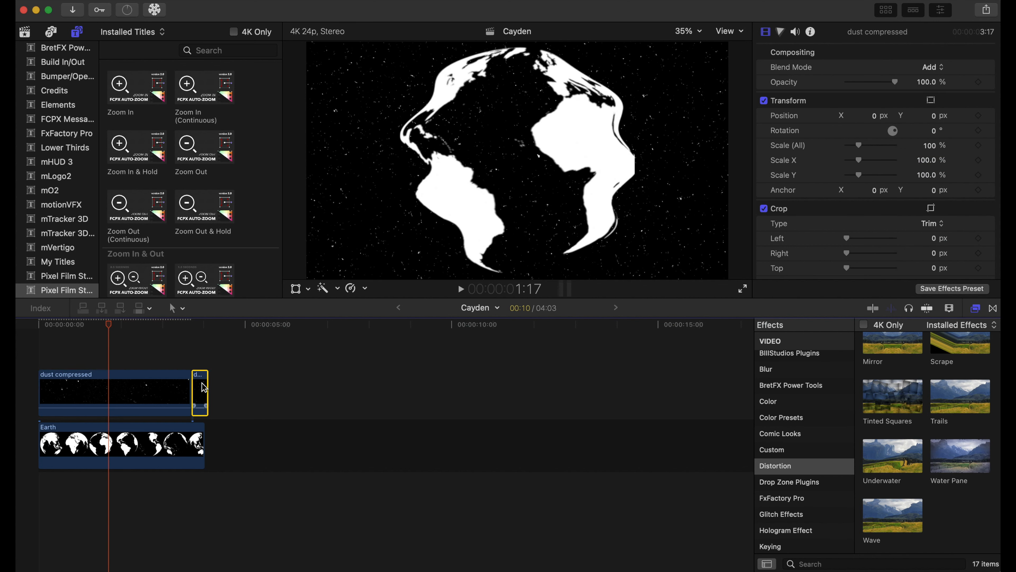
left_click(929, 68)
left_click(928, 164)
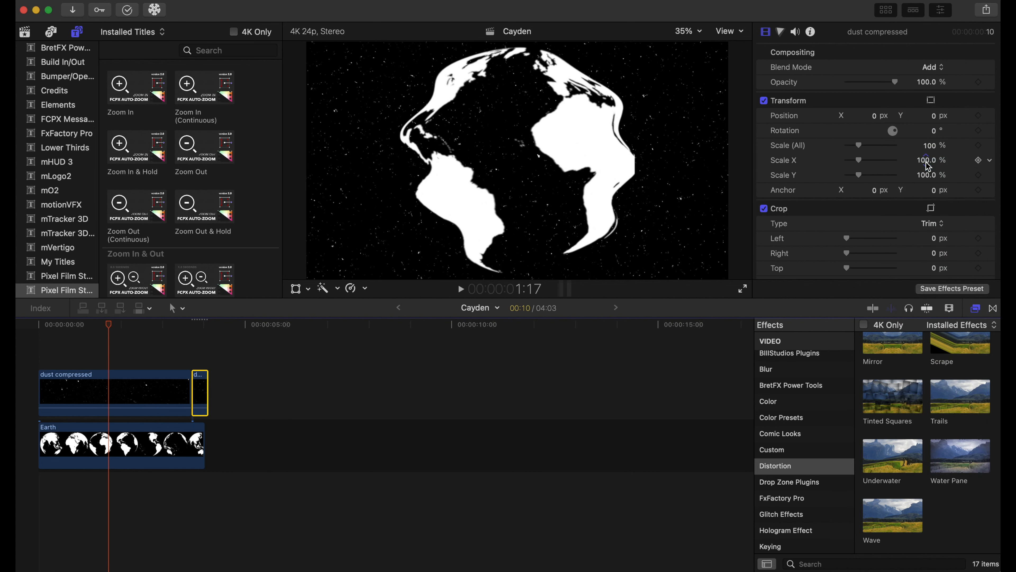
left_click(40, 354)
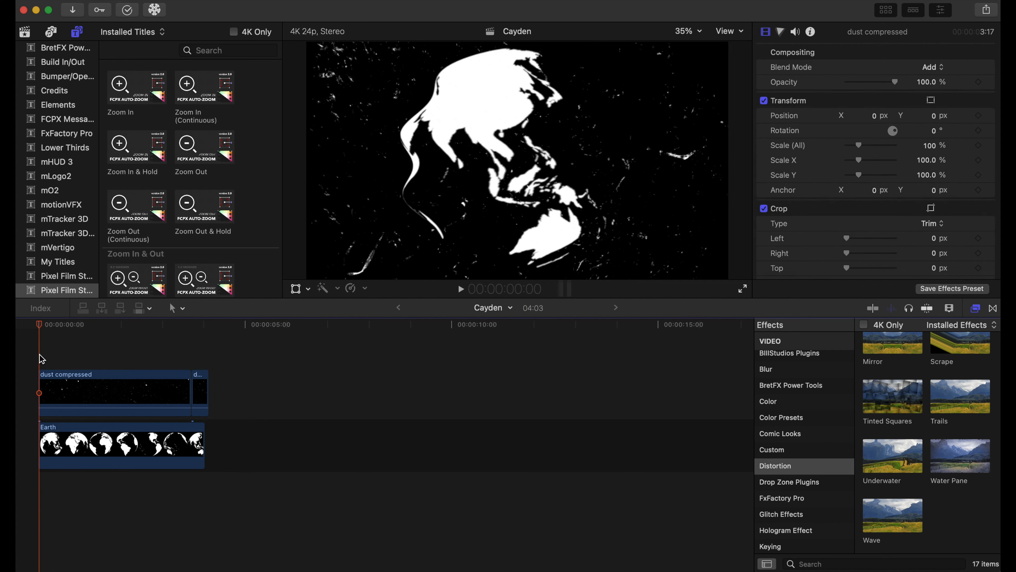
key("space")
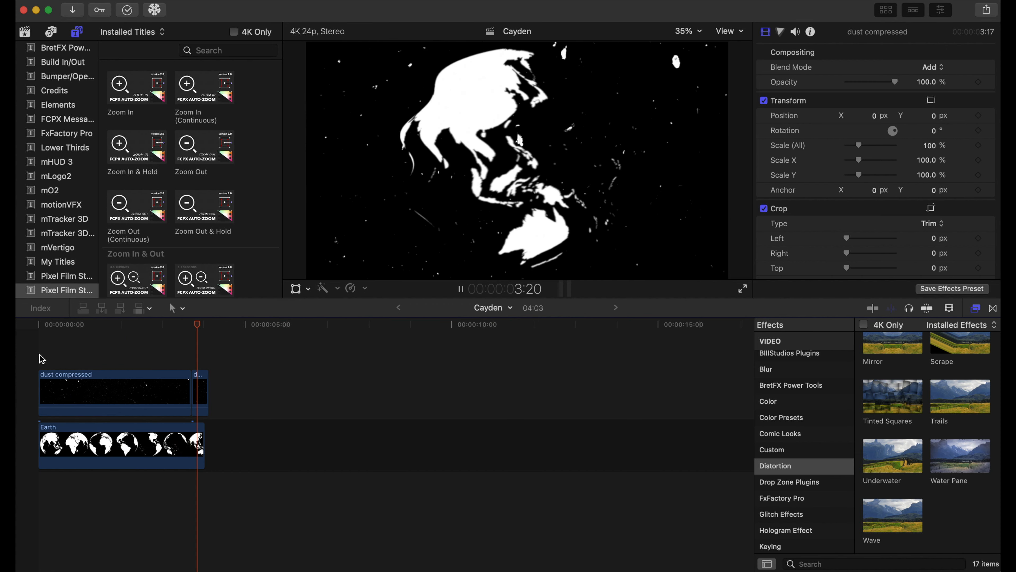
Scale the Earth clip uniformly to 70%.
left_click(121, 356)
left_click(120, 460)
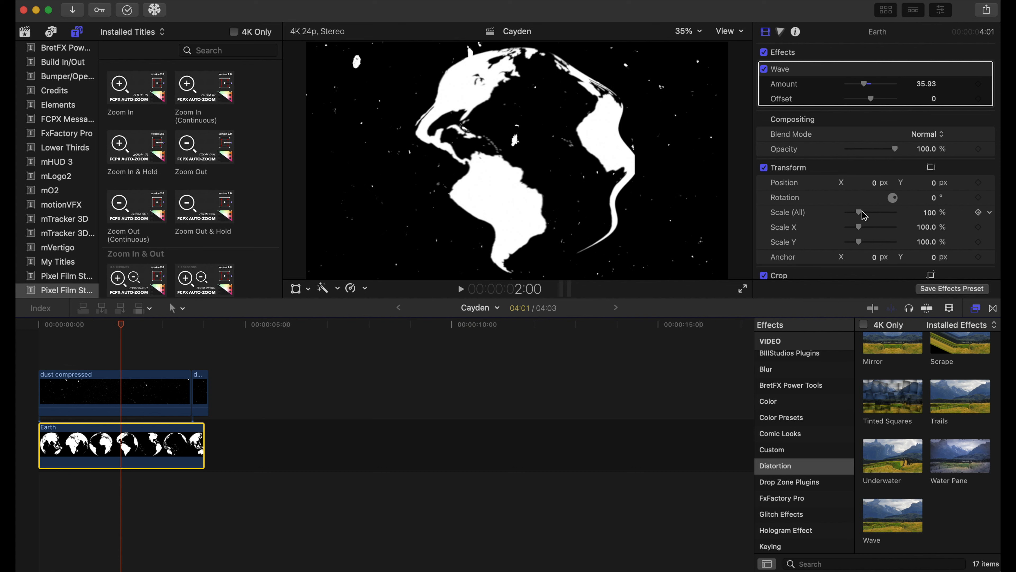
left_click_drag(860, 216, 857, 216)
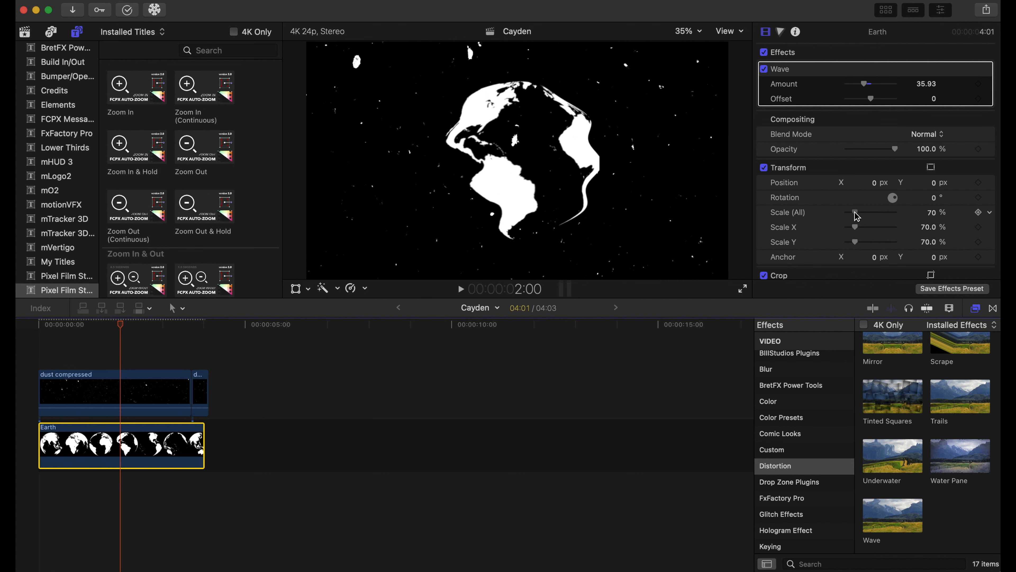
Play the timeline from the beginning to check the smaller globe with the dust overlay.
left_click(42, 356)
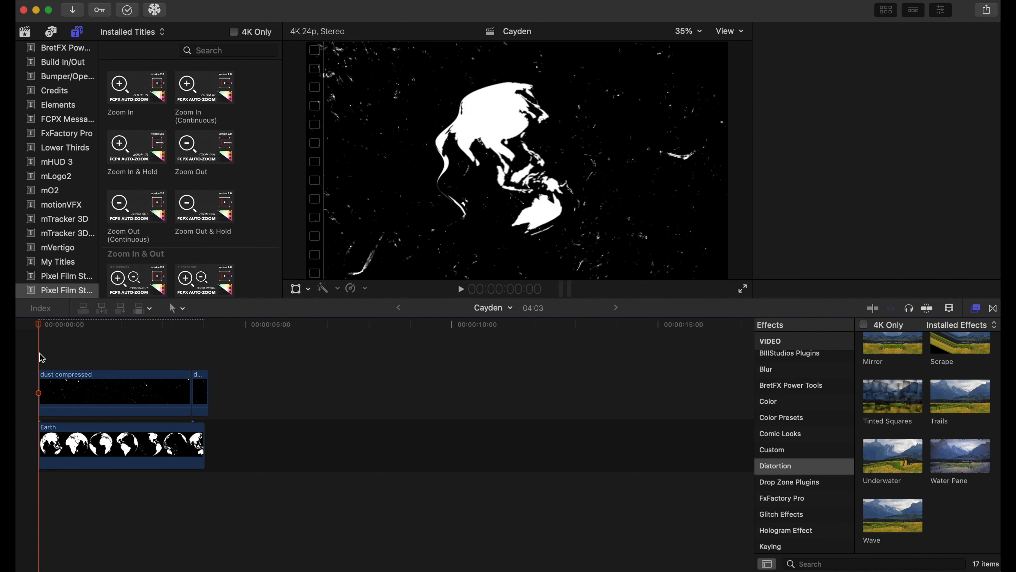
key("space")
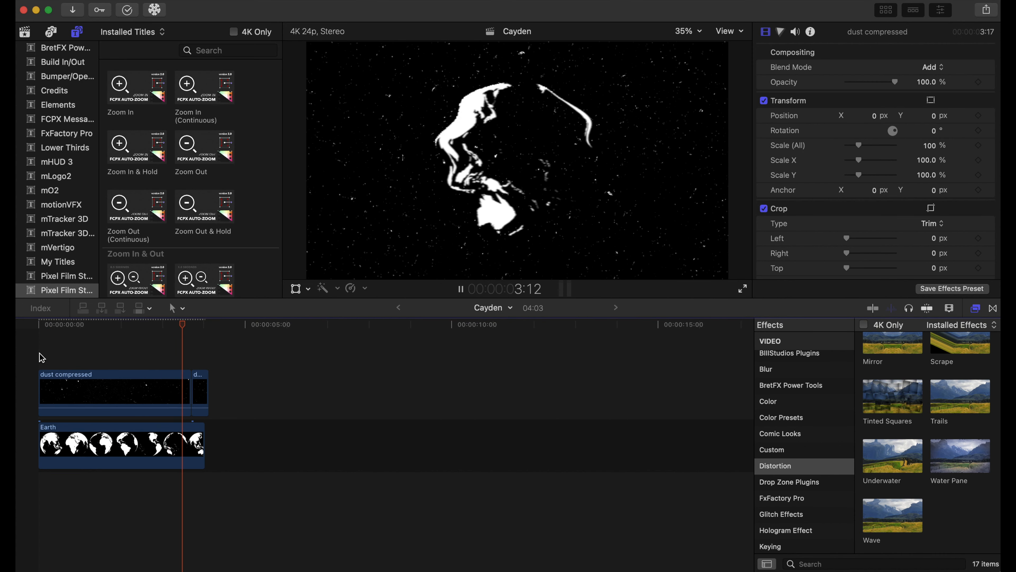
key("space")
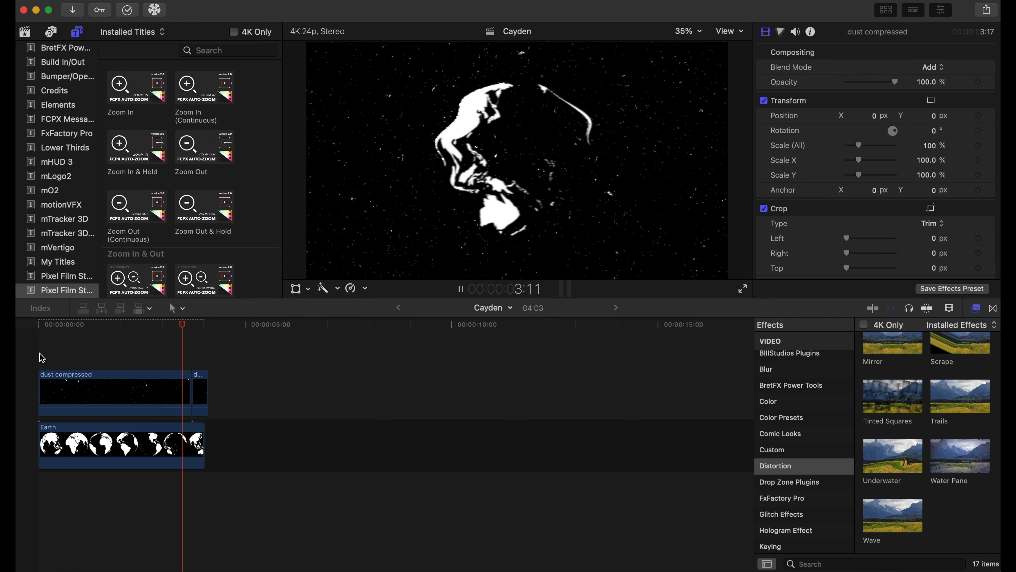
key("Home")
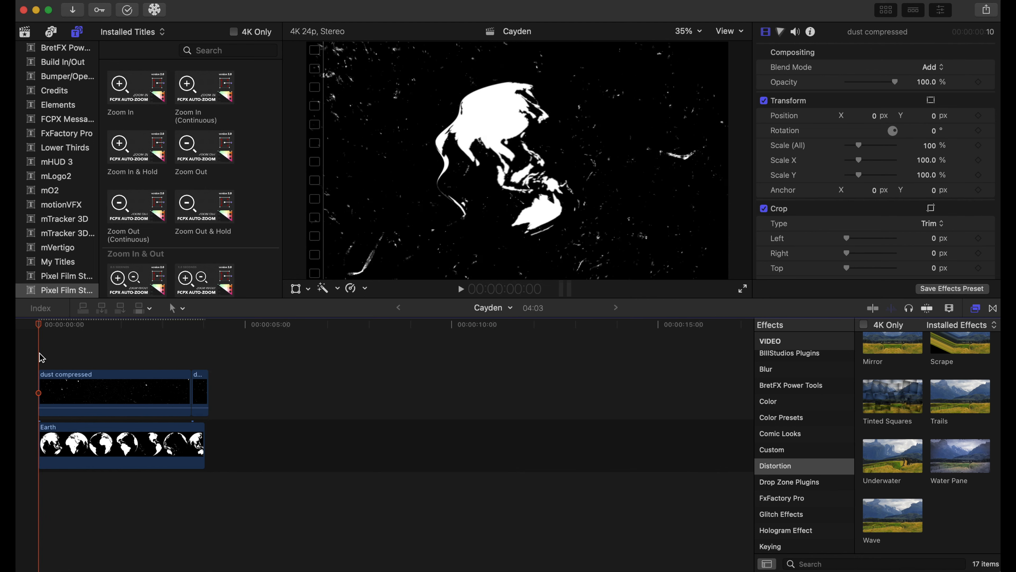
key("space")
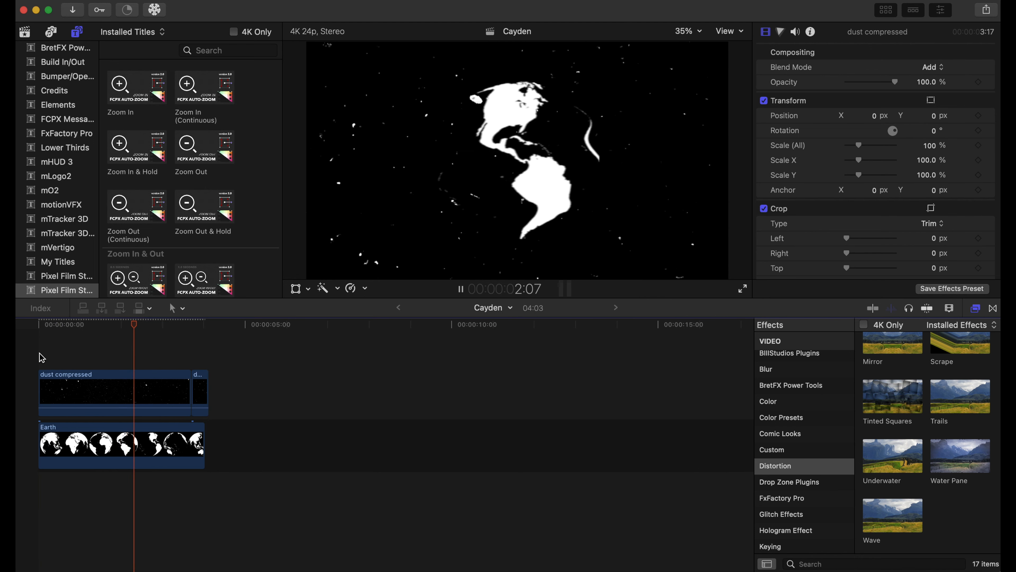
Remove the dust clips and the Wave effect, and play the plain Earth clip to check its loop.
key("super+z")
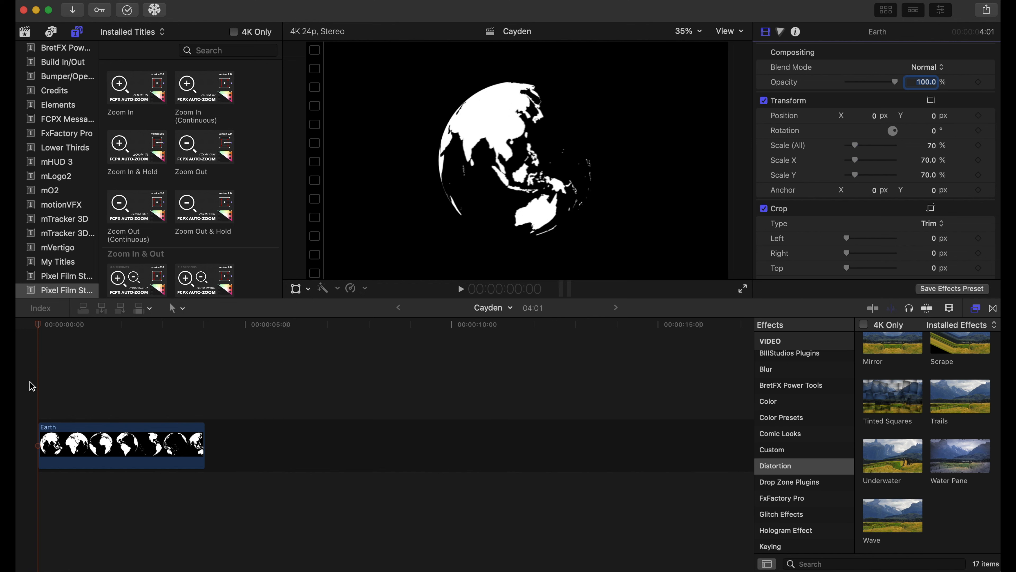
key("space")
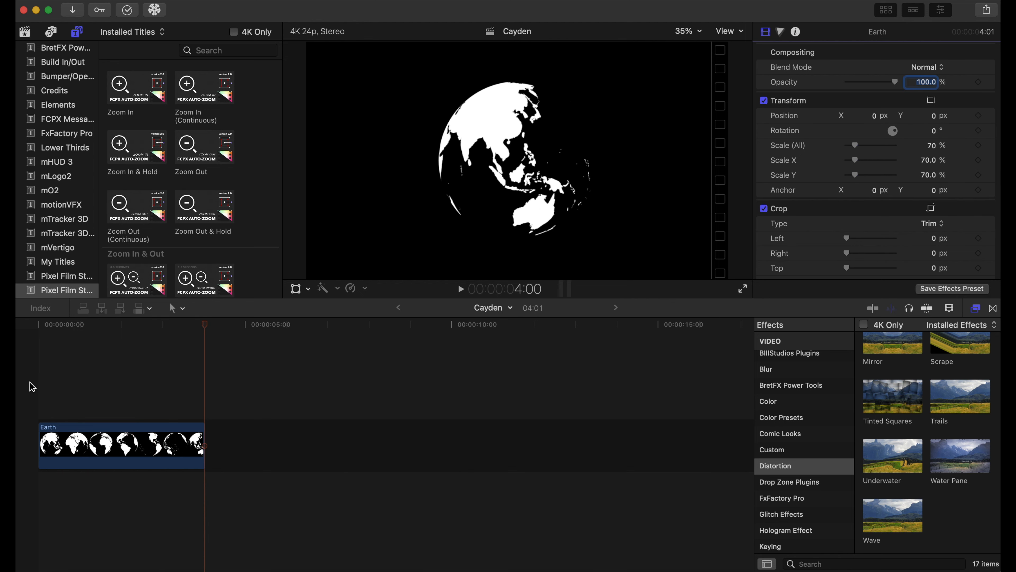
key("space")
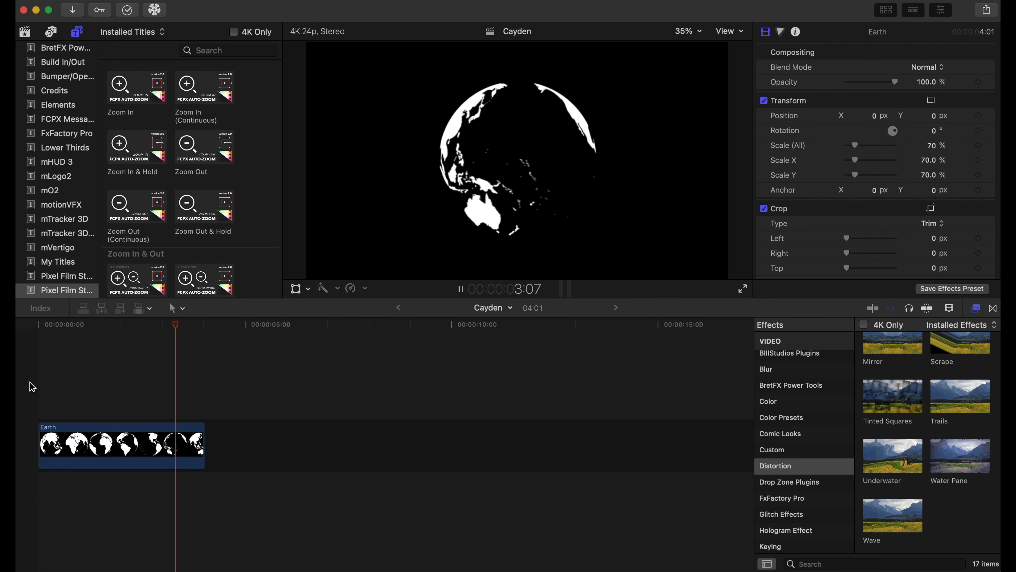
Duplicate the Earth clip directly after the original and return the playhead to the start of the timeline.
mouse_move(202, 442)
left_mouse_down()
mouse_move(241, 443)
mouse_move(220, 449)
left_mouse_up()
left_click(181, 444)
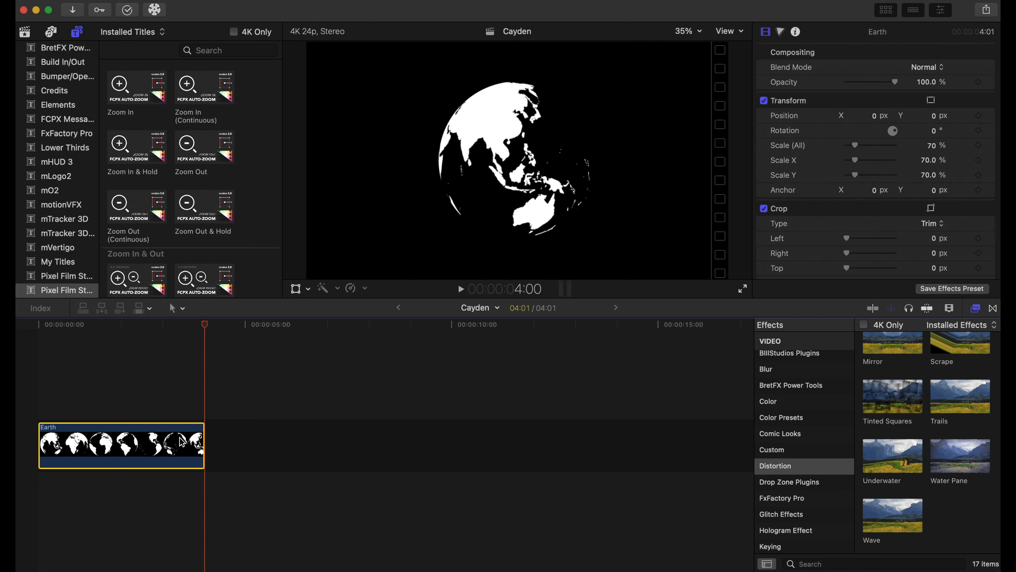
left_click_drag(182, 442, 354, 436)
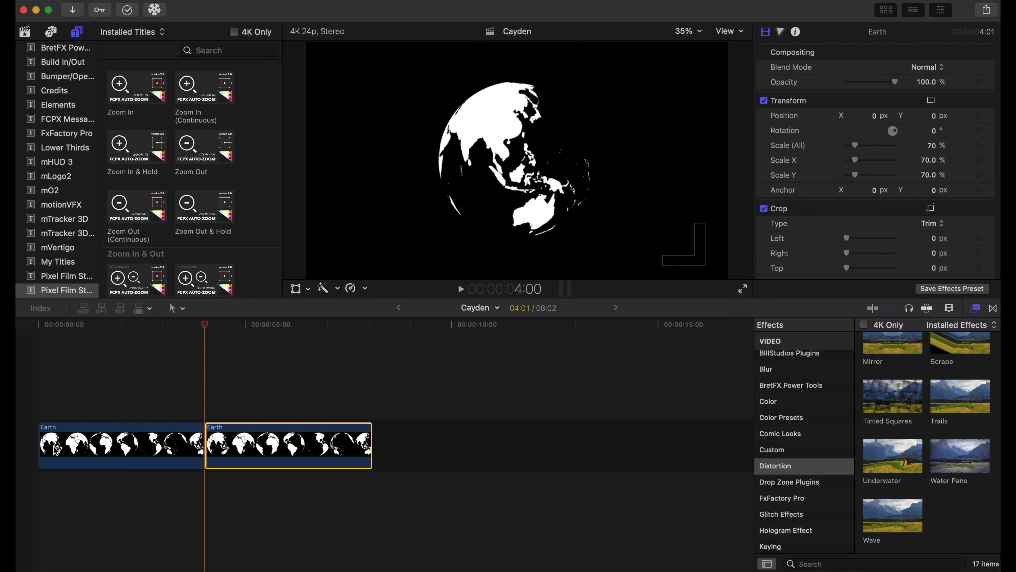
left_click(34, 408)
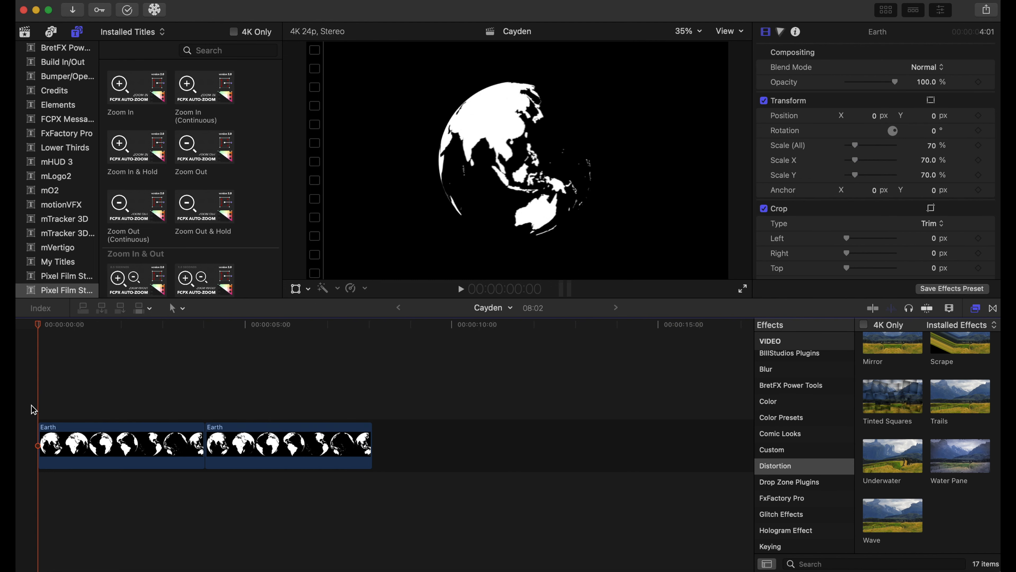
Play through both Earth clips and set the second clip's speed direction to Reverse.
key("space")
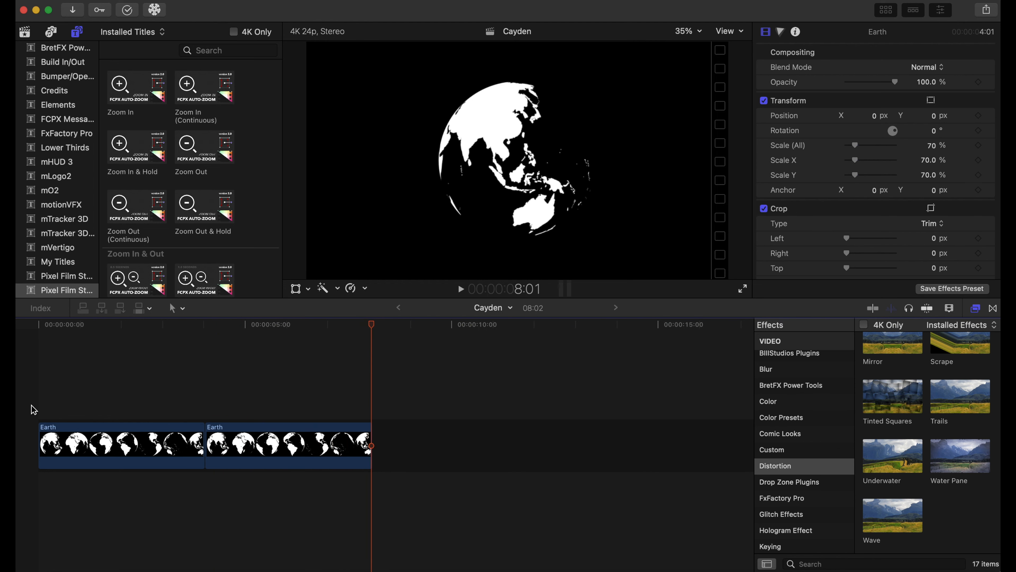
left_click(221, 454)
key("ctrl+v")
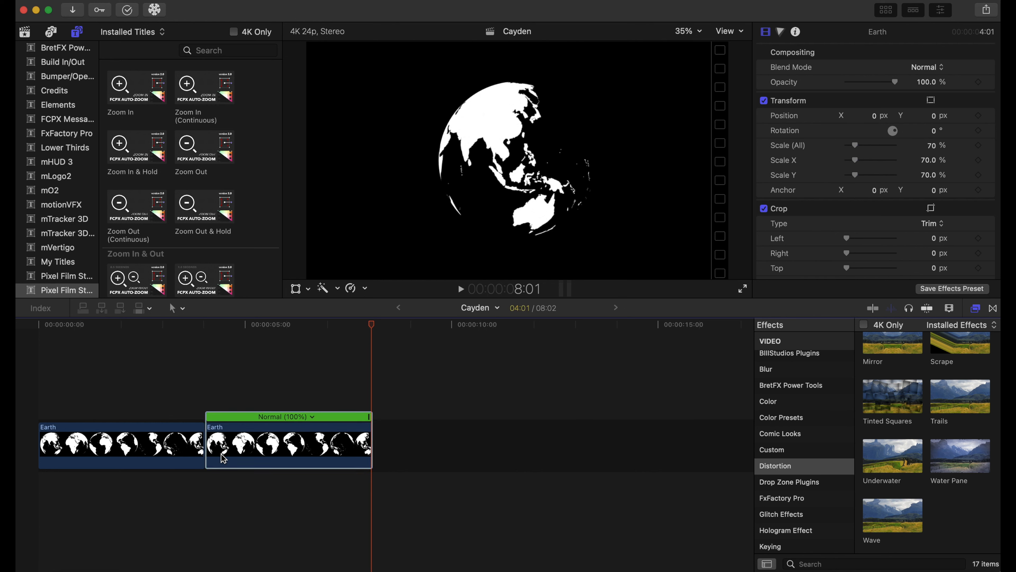
left_click(312, 417)
left_click(337, 469)
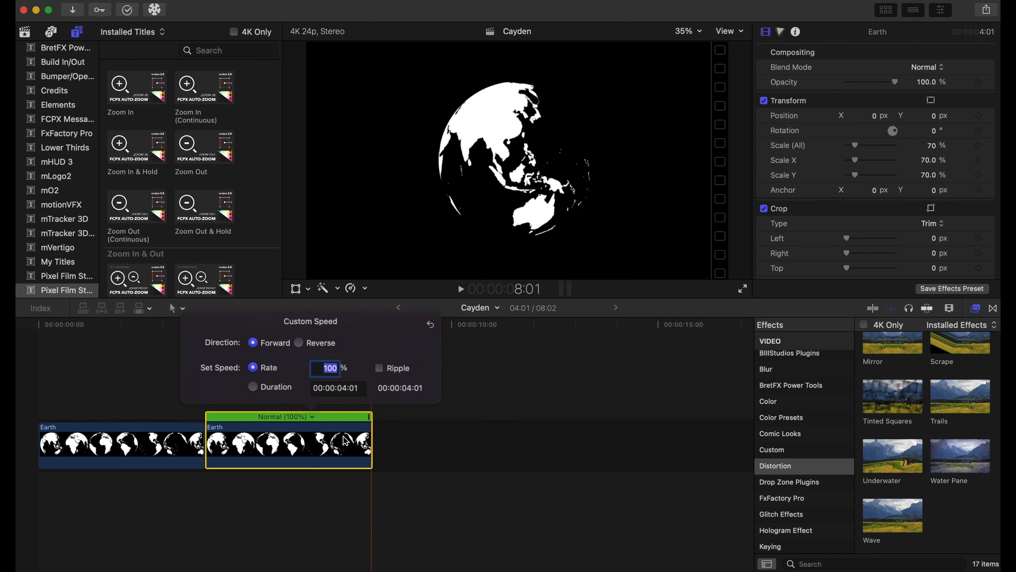
left_click(298, 340)
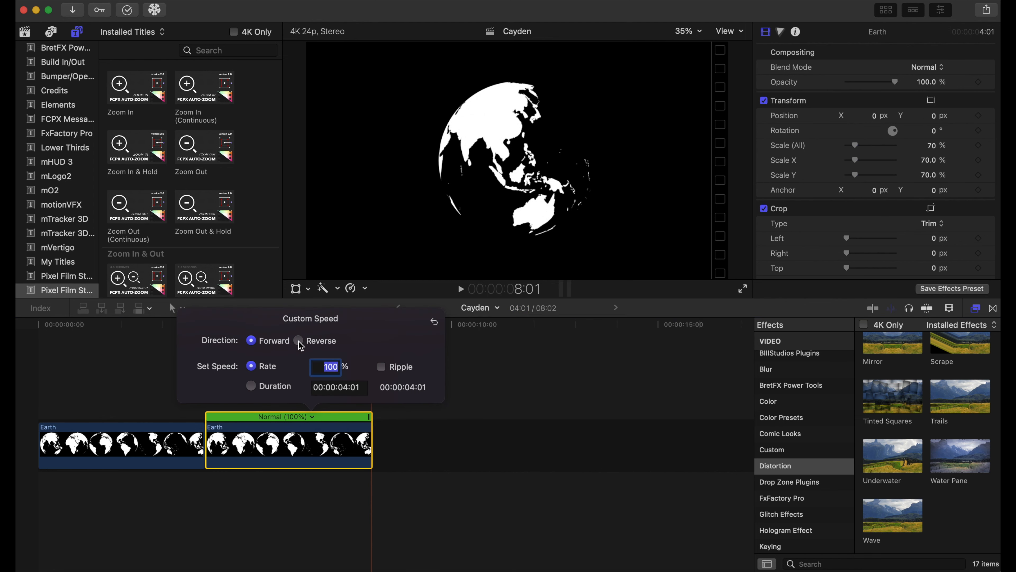
Play the timeline from the beginning to check the forward clip followed by the reversed clip.
left_click(35, 411)
key("space")
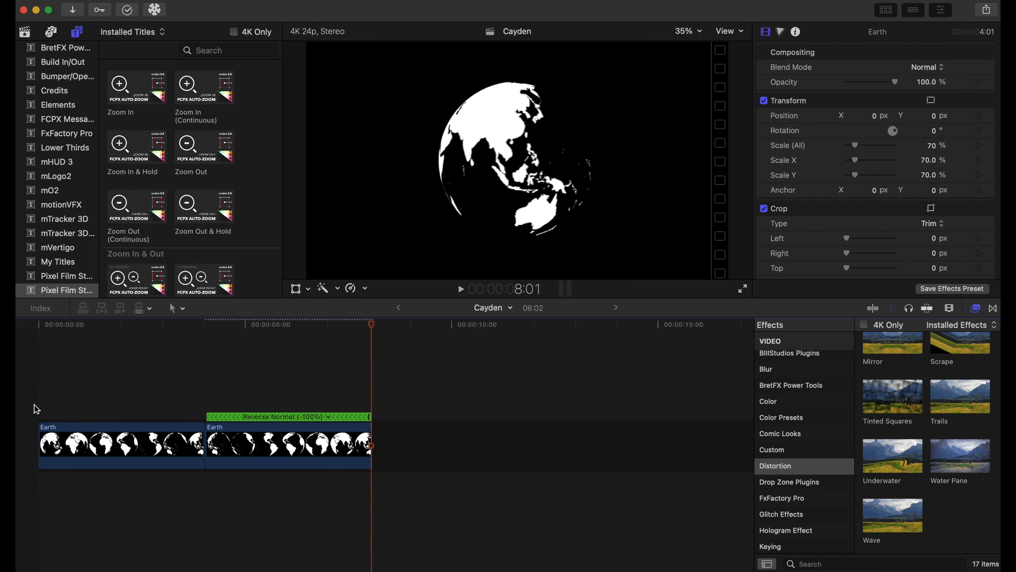
key("space")
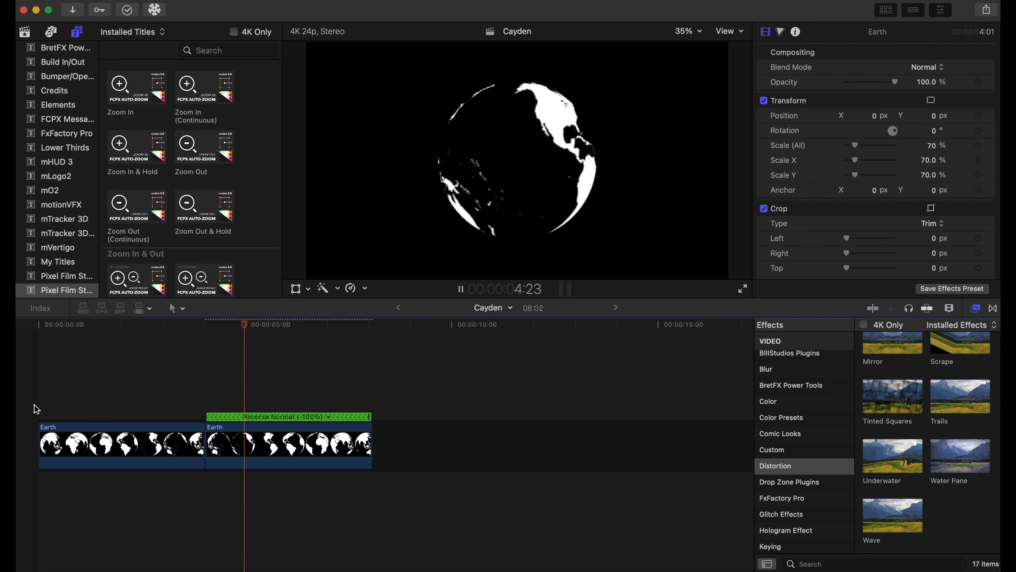
key("space")
Copy the forward and reversed Earth clips to the end of the timeline and play the whole sequence from the start.
left_click_drag(101, 451, 484, 452)
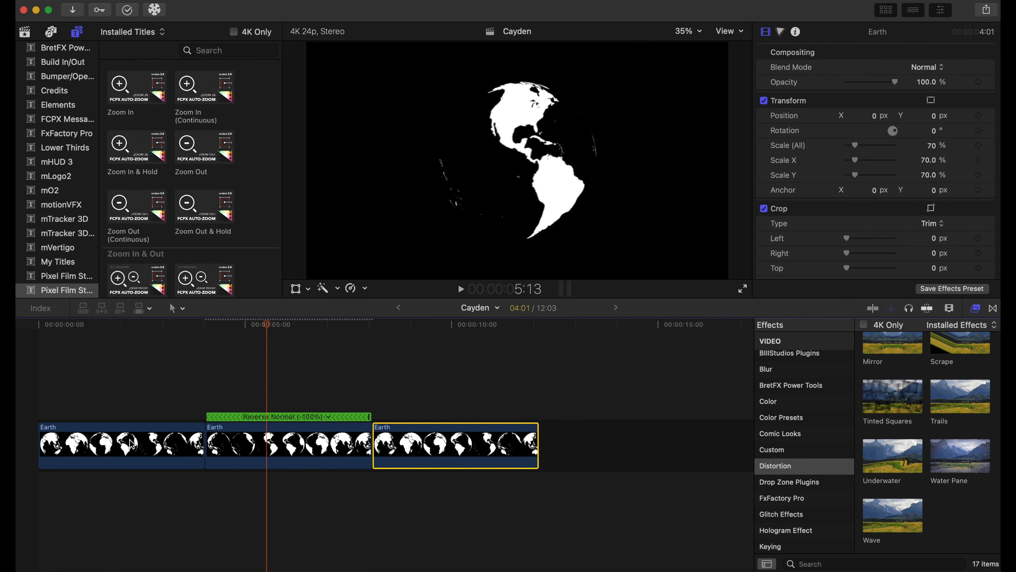
left_click_drag(258, 437, 594, 438)
left_click(37, 379)
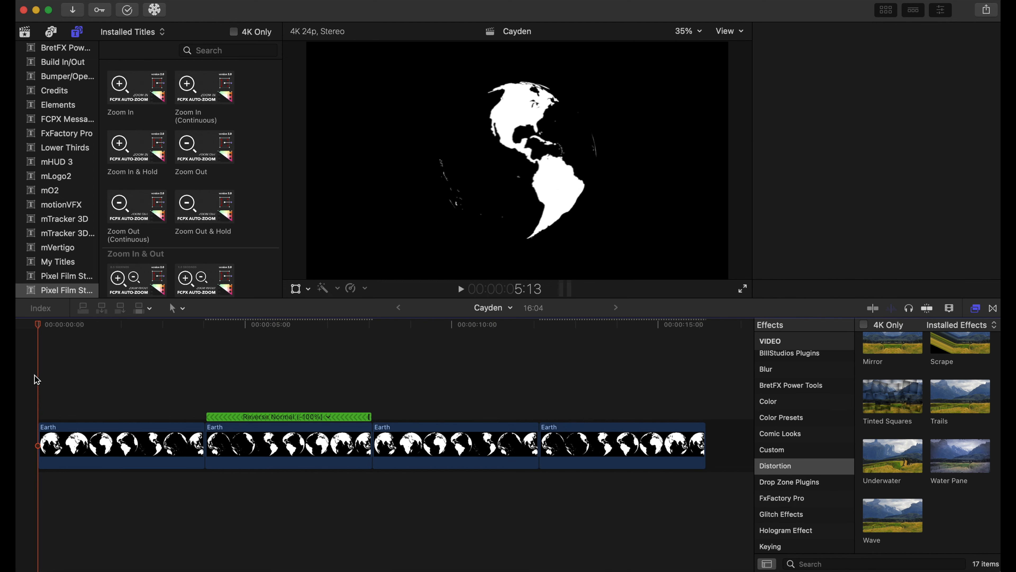
key("space")
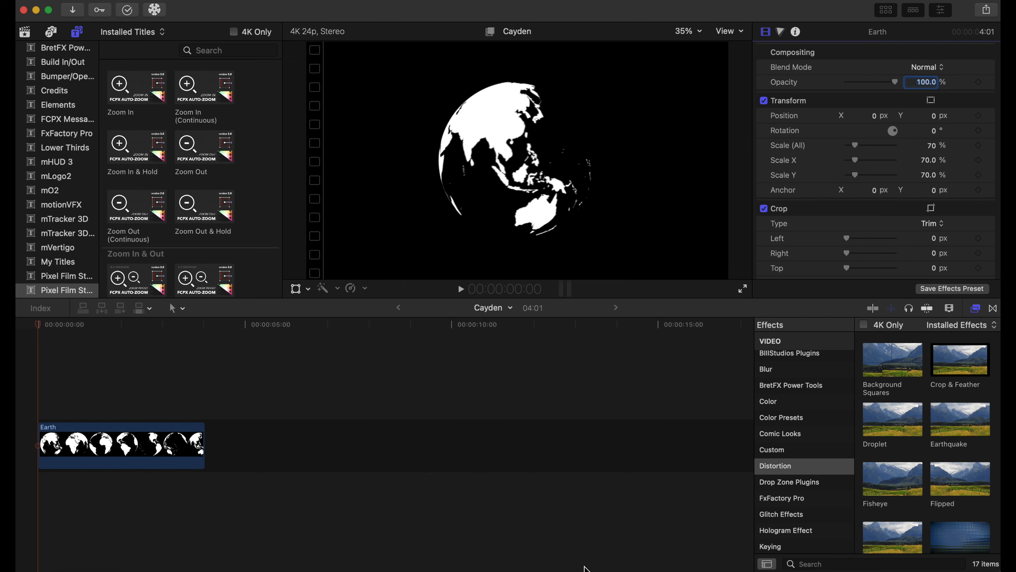
Duplicate the single Earth clip directly after itself and combine both into a compound clip named "earth".
left_click(167, 452)
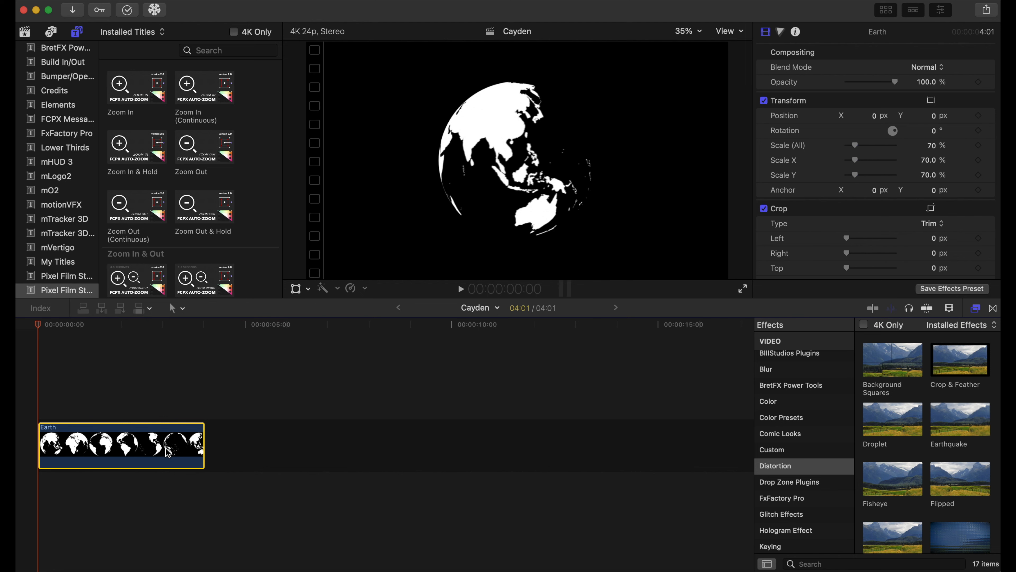
left_click_drag(168, 453, 343, 443)
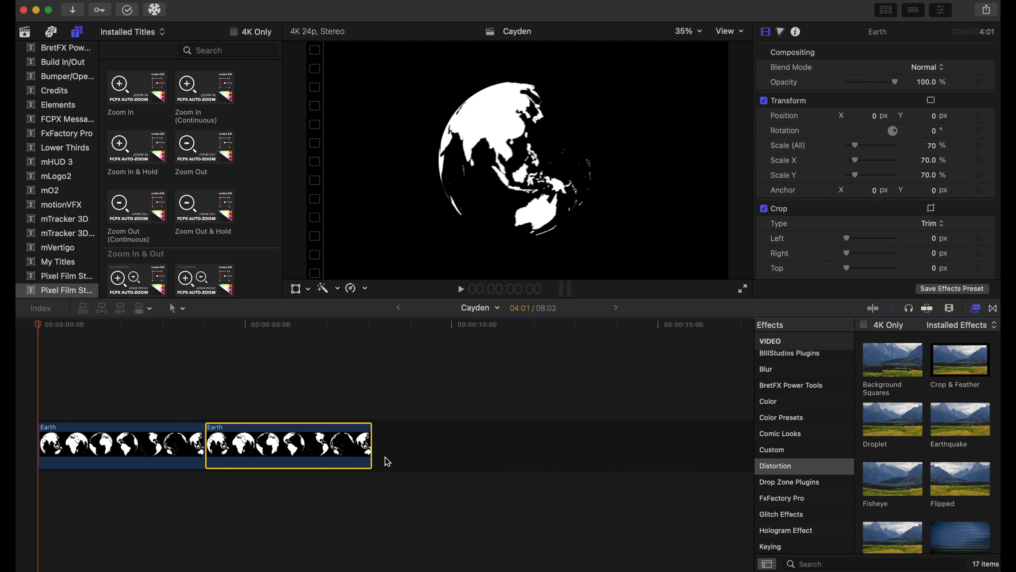
left_click(170, 445, "super")
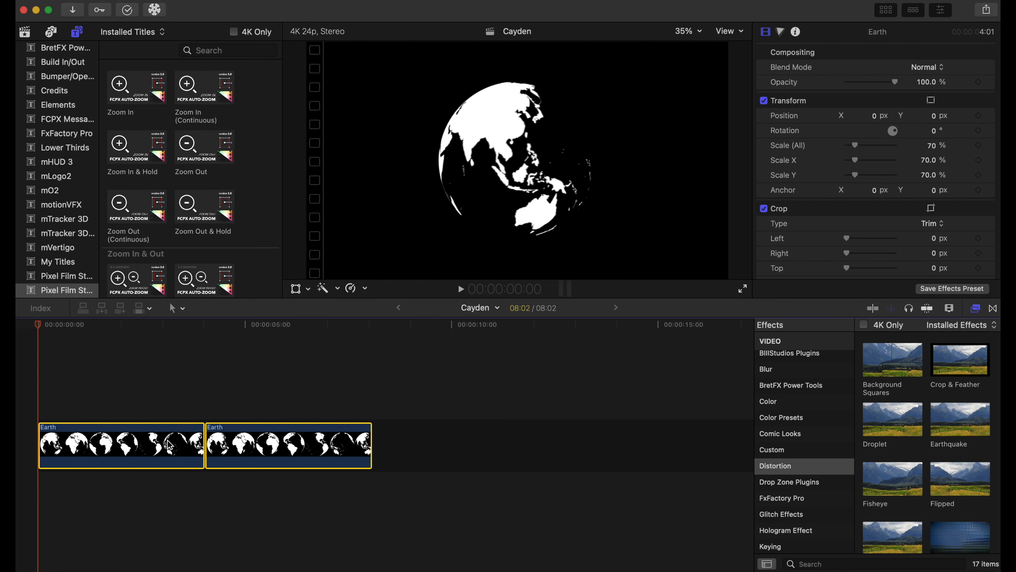
right_click(260, 450)
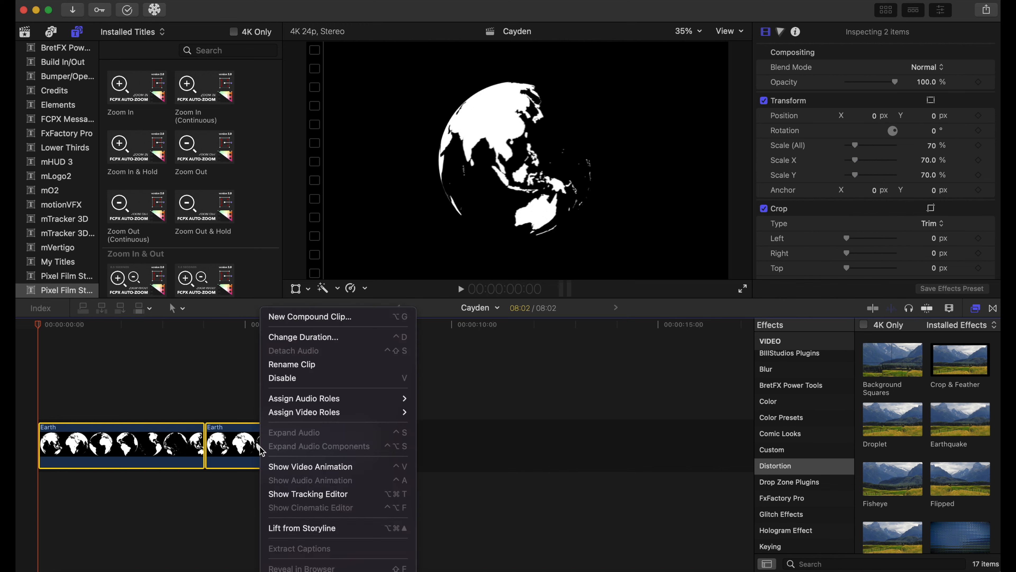
left_click(325, 317)
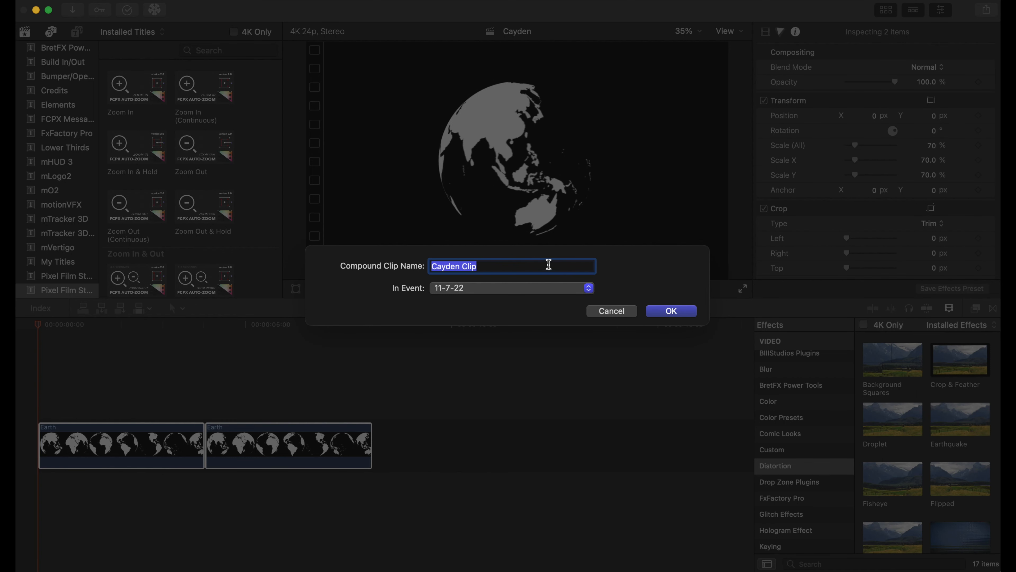
type("earth")
key("Return")
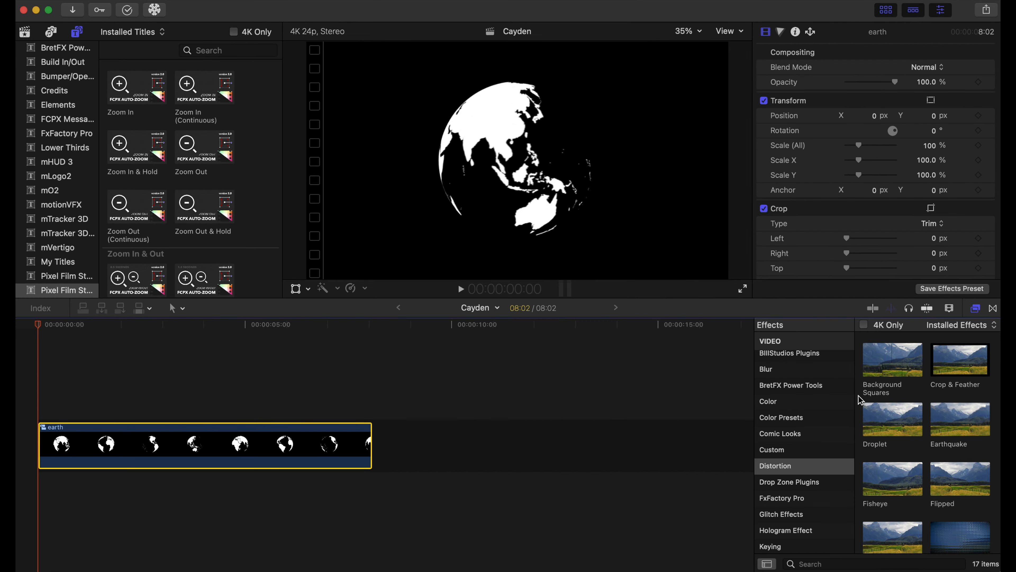
Apply the Earthquake distortion effect to the earth compound clip and keyframe its Amount and Layers at the start and at 4:03.
scroll(943, 382, "down", 3)
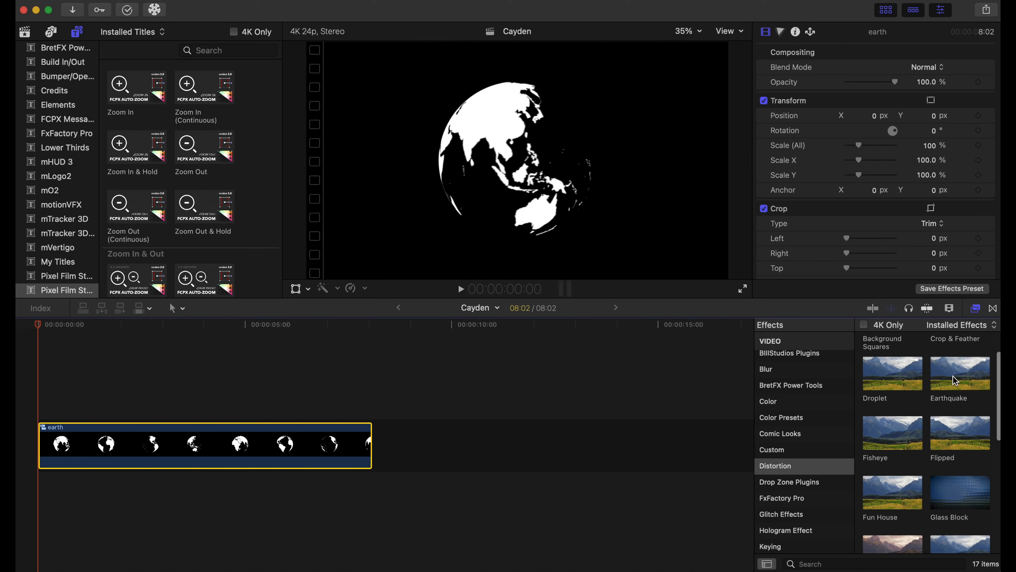
left_click_drag(957, 381, 290, 456)
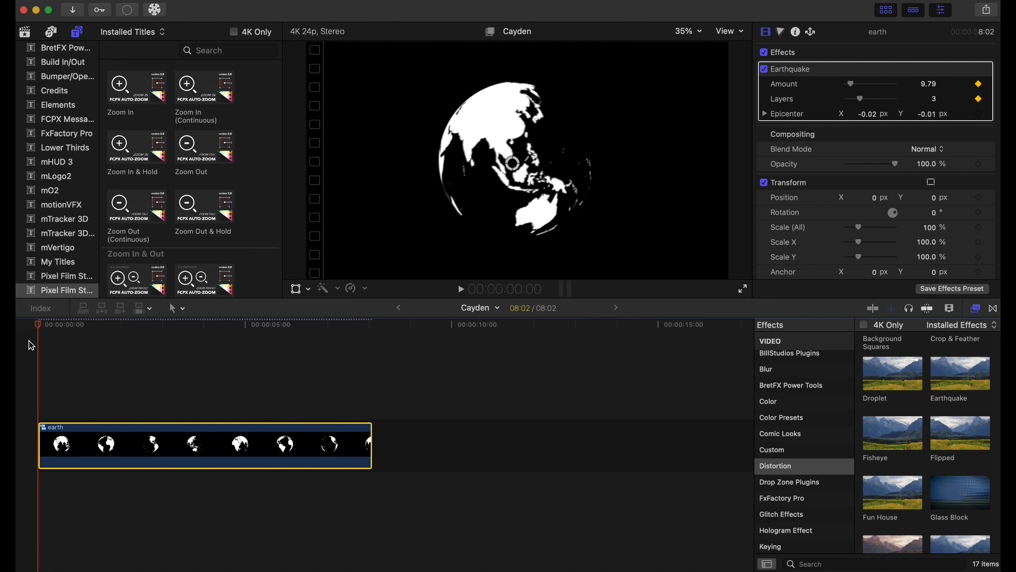
left_click_drag(39, 325, 211, 371)
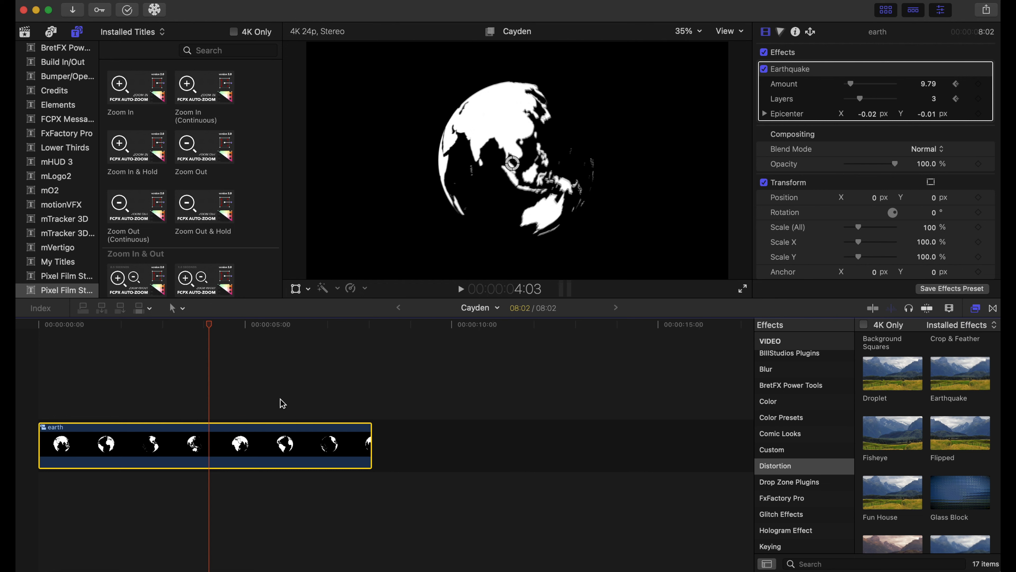
left_click(979, 84)
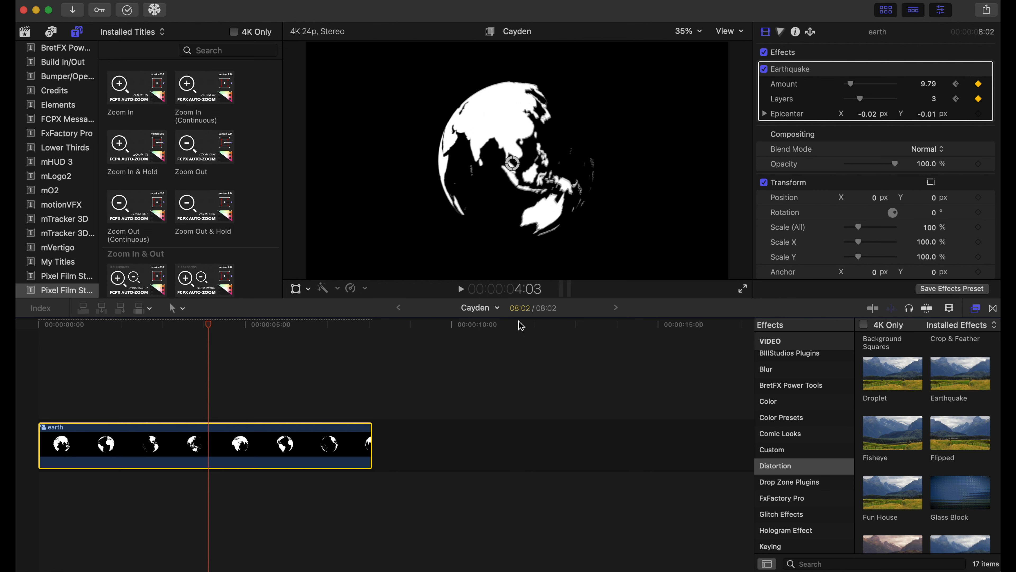
Raise the Earthquake Amount to 46.63 at 5:05 and play the clip from the beginning to check it.
left_click_drag(211, 332, 256, 340)
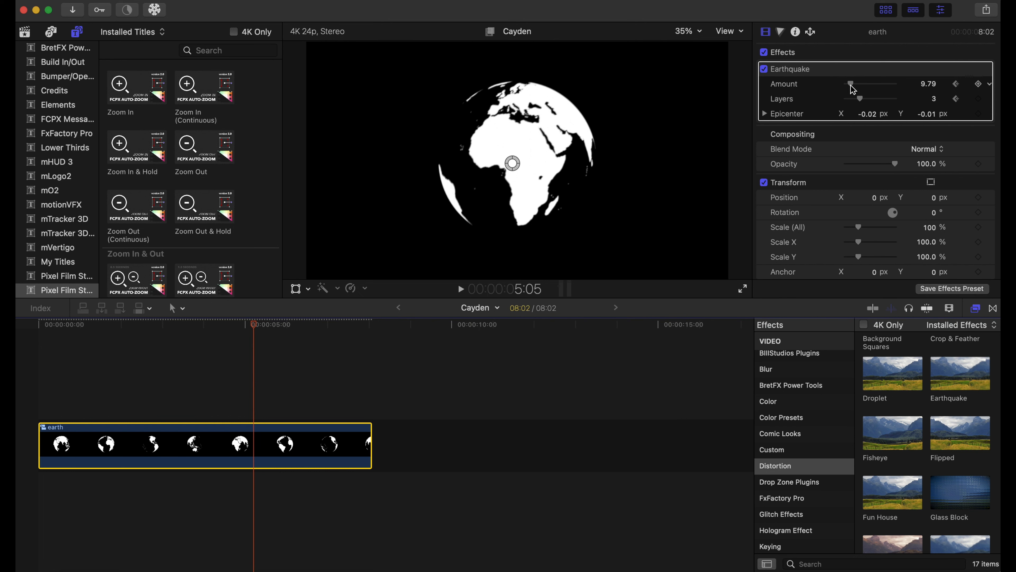
left_click_drag(852, 85, 864, 87)
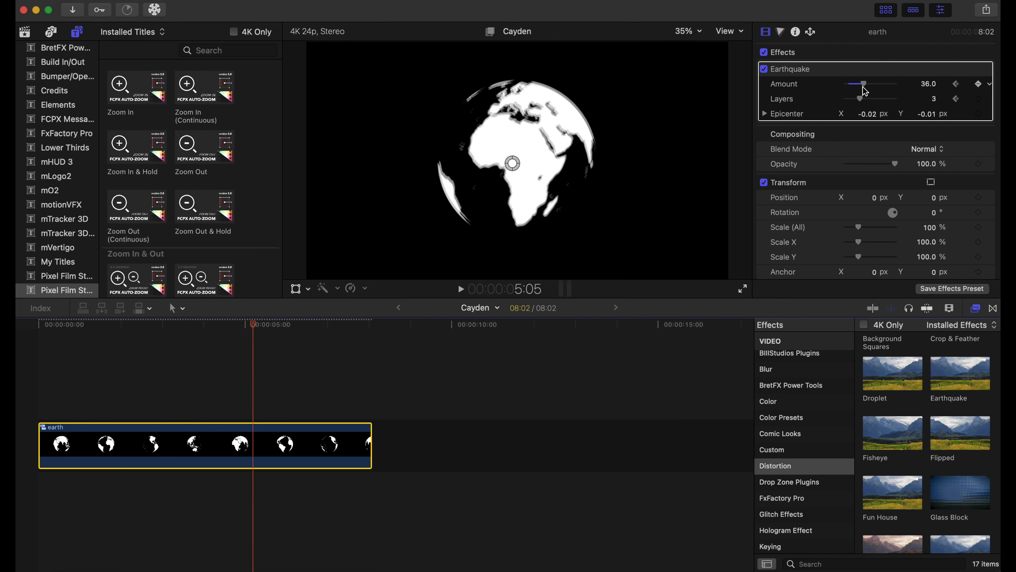
left_click_drag(865, 91, 870, 89)
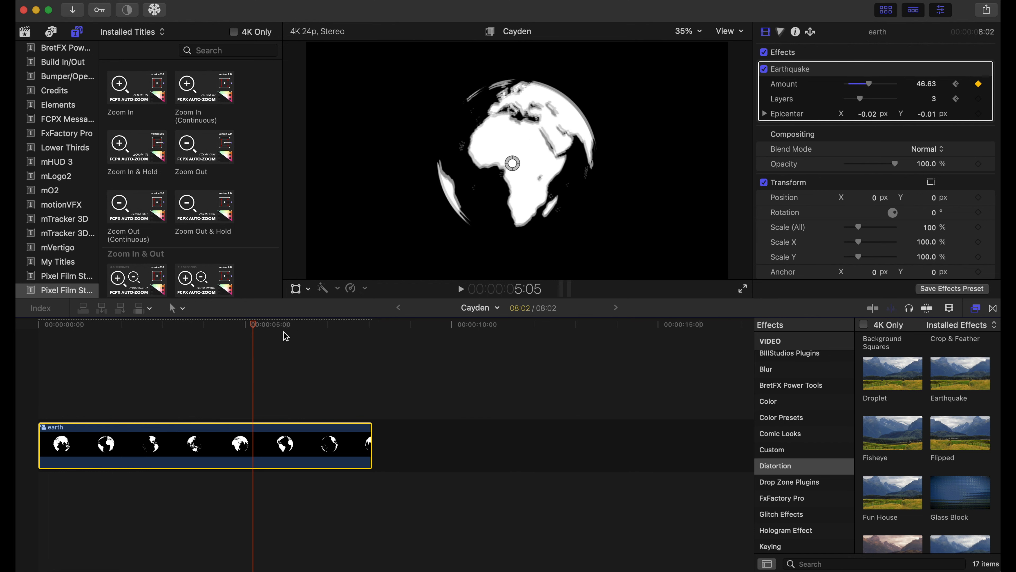
left_click_drag(251, 326, 38, 329)
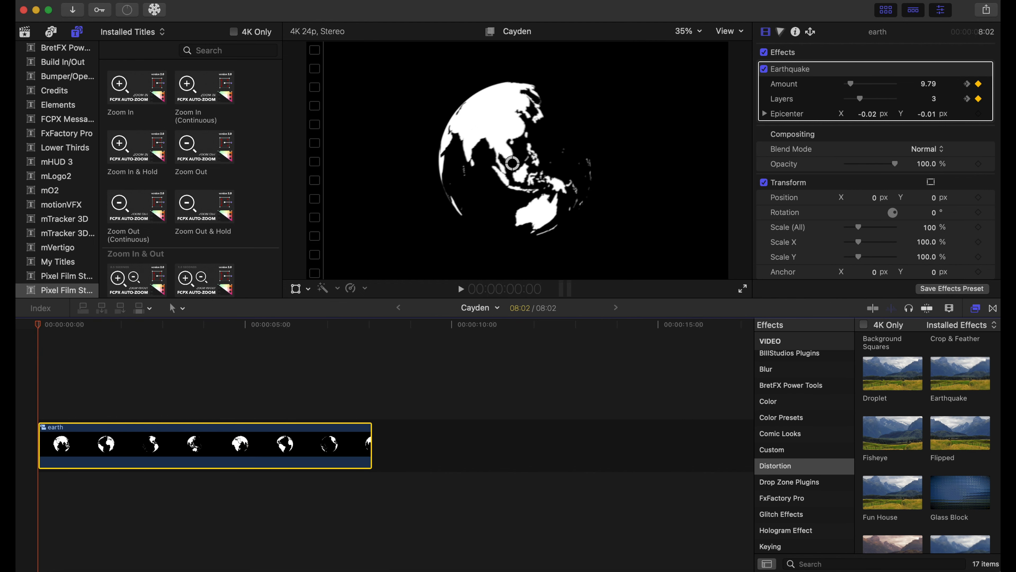
key("space")
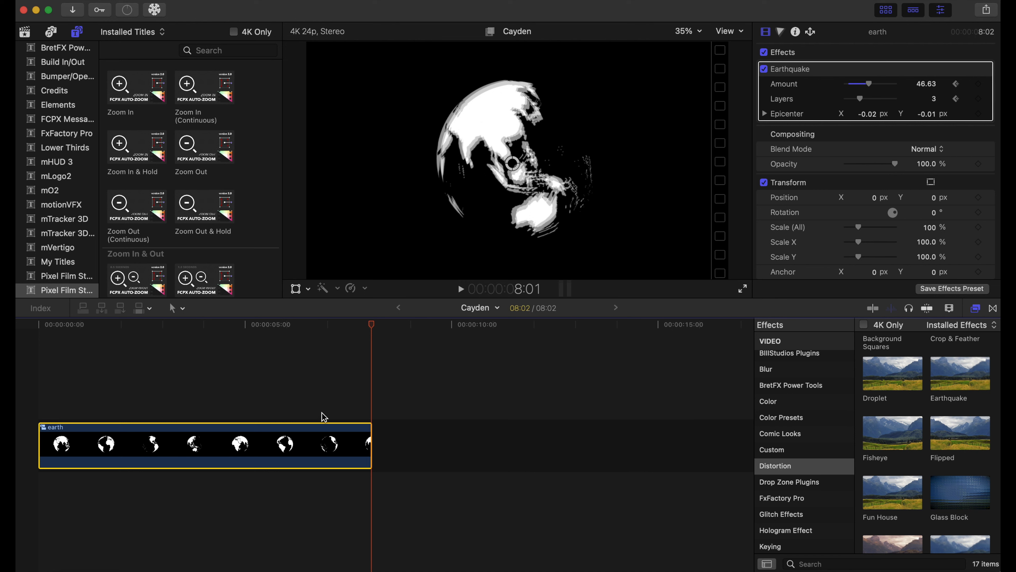
Apply the Radial blur effect to the earth compound clip and set its Amount to 0.
left_click(775, 369)
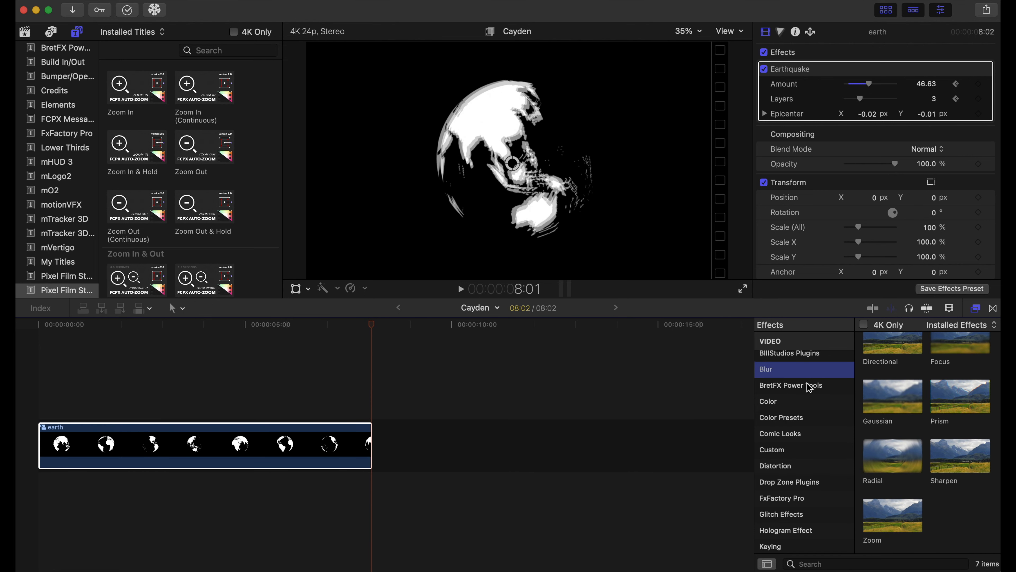
scroll(902, 446, "up", 2)
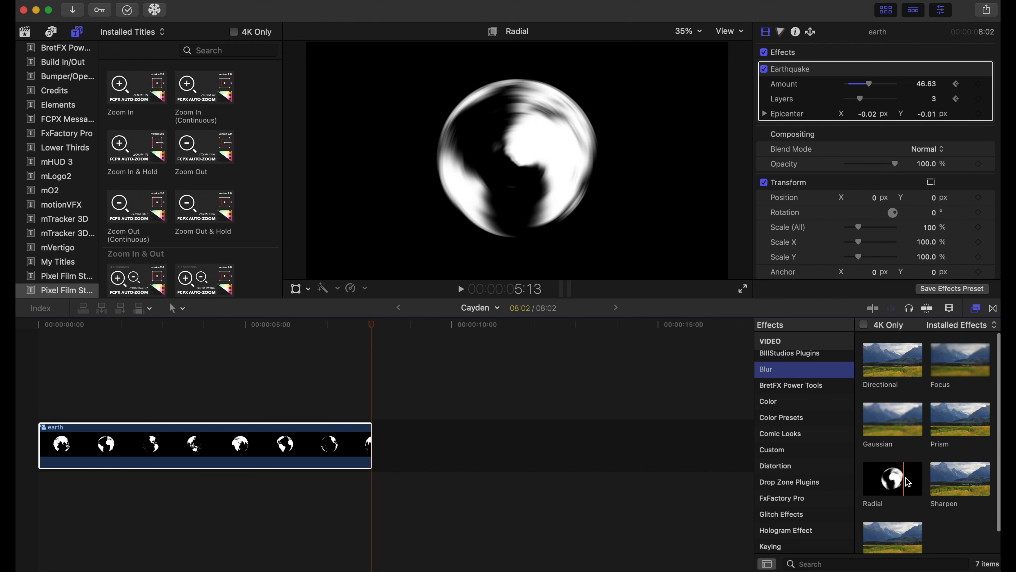
left_click_drag(903, 485, 344, 455)
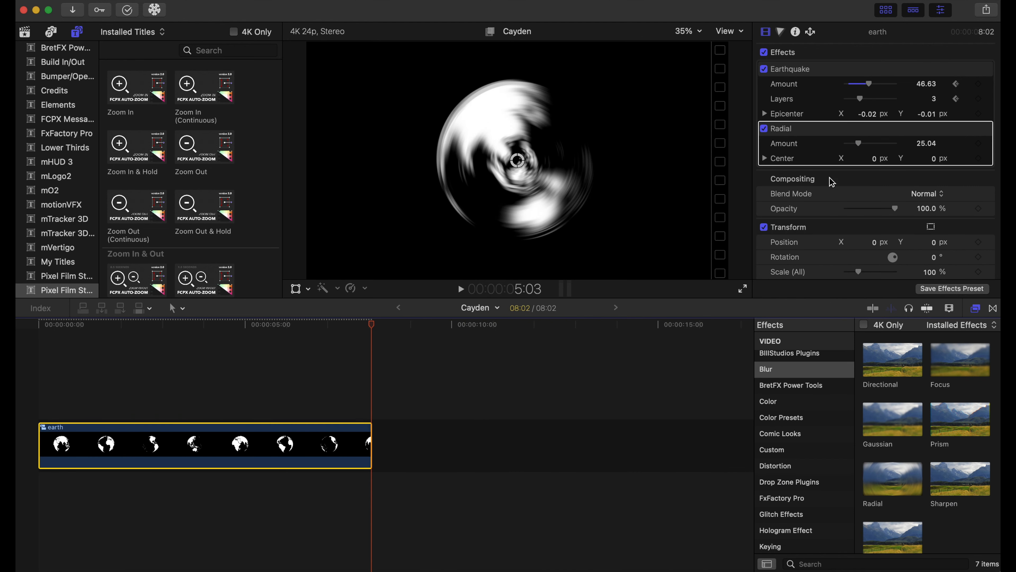
left_click_drag(858, 145, 833, 153)
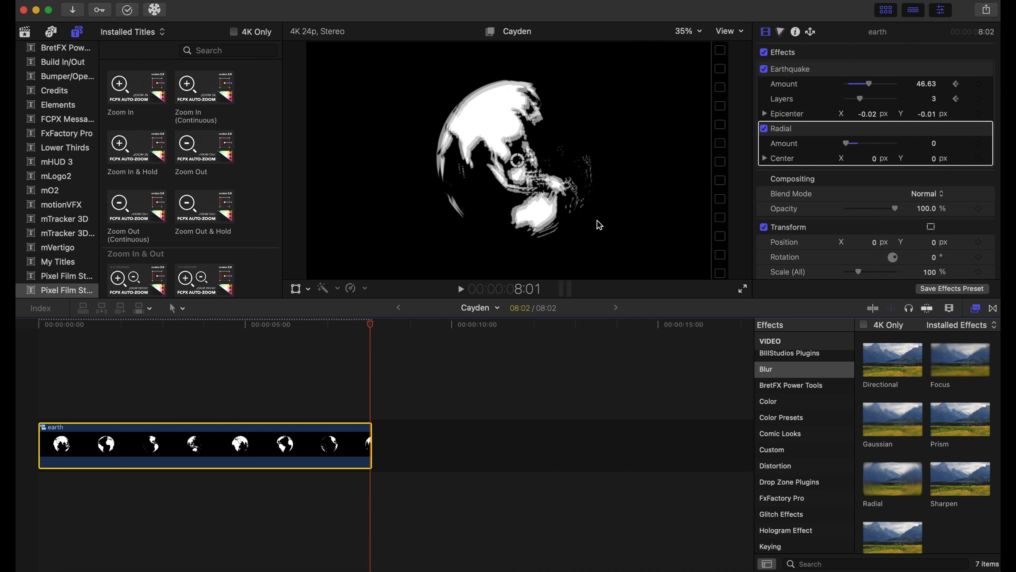
Keyframe the Radial blur Amount of 0 at the clip's start and again at 4:07.
left_click(40, 360)
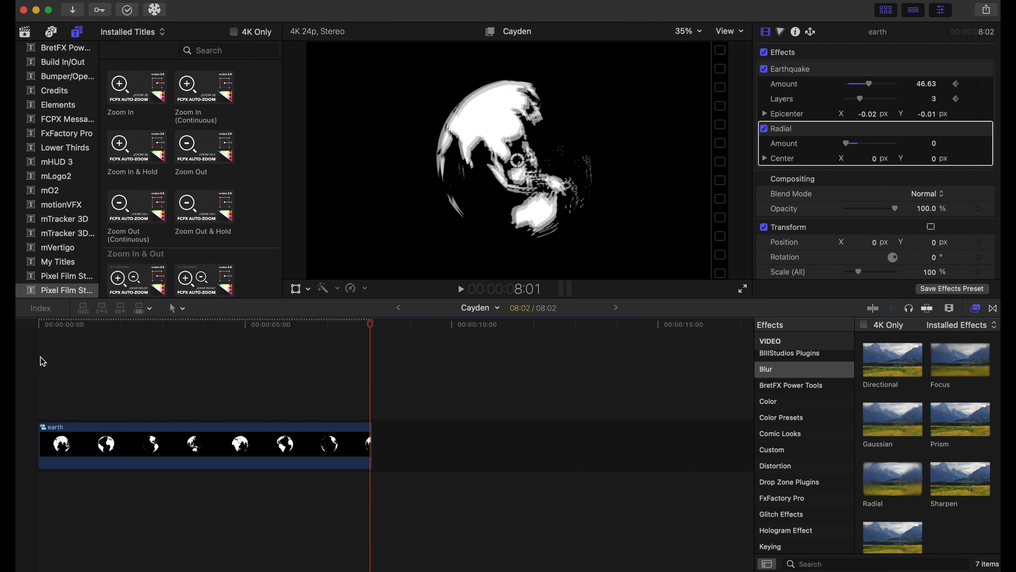
left_click(103, 438)
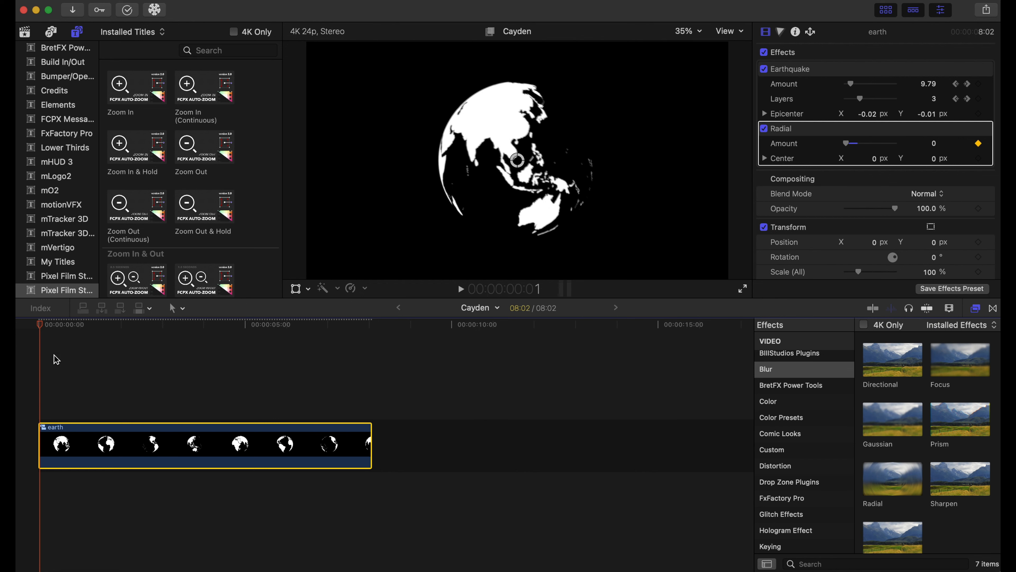
left_click_drag(42, 330, 218, 369)
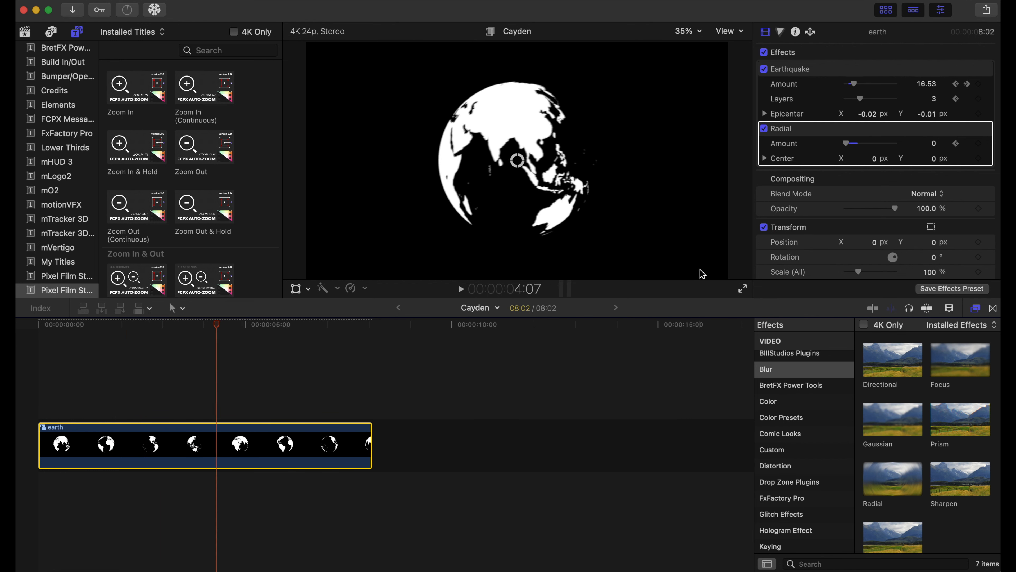
left_click(978, 144)
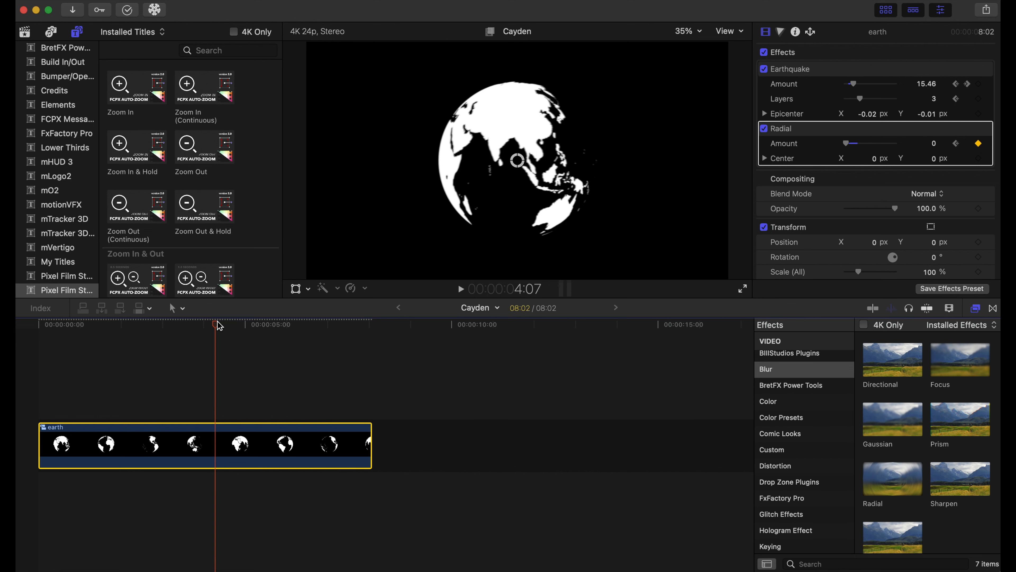
Set the Radial blur Amount to 17.12 at 5:14 on the earth compound clip.
left_click_drag(219, 327, 271, 336)
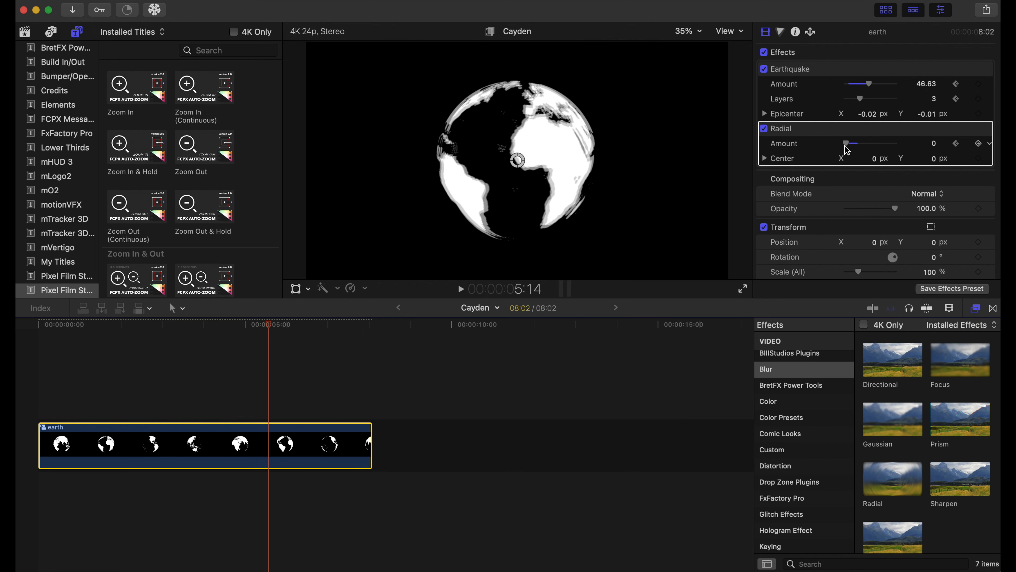
left_click_drag(846, 144, 863, 149)
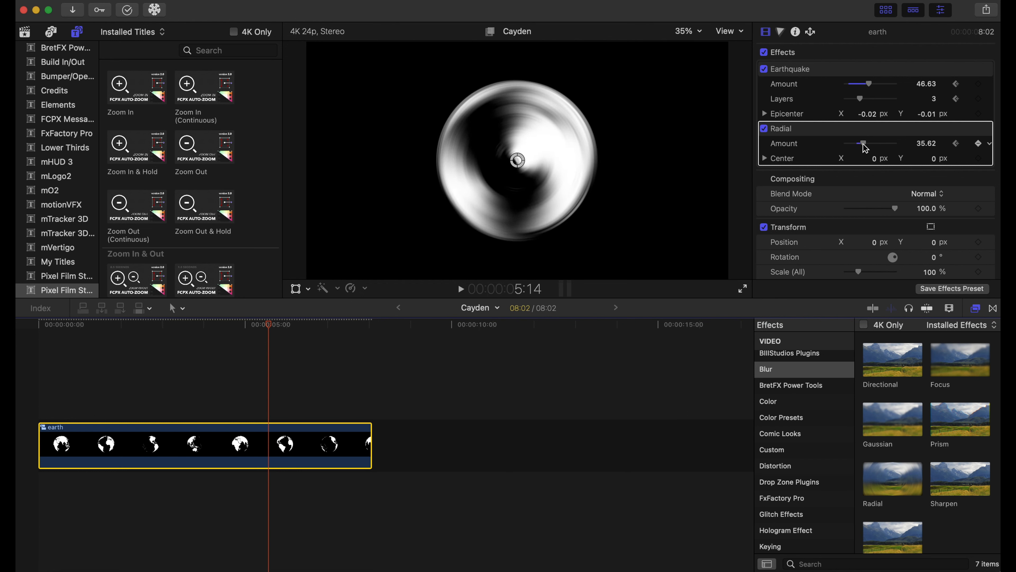
left_click_drag(864, 148, 855, 149)
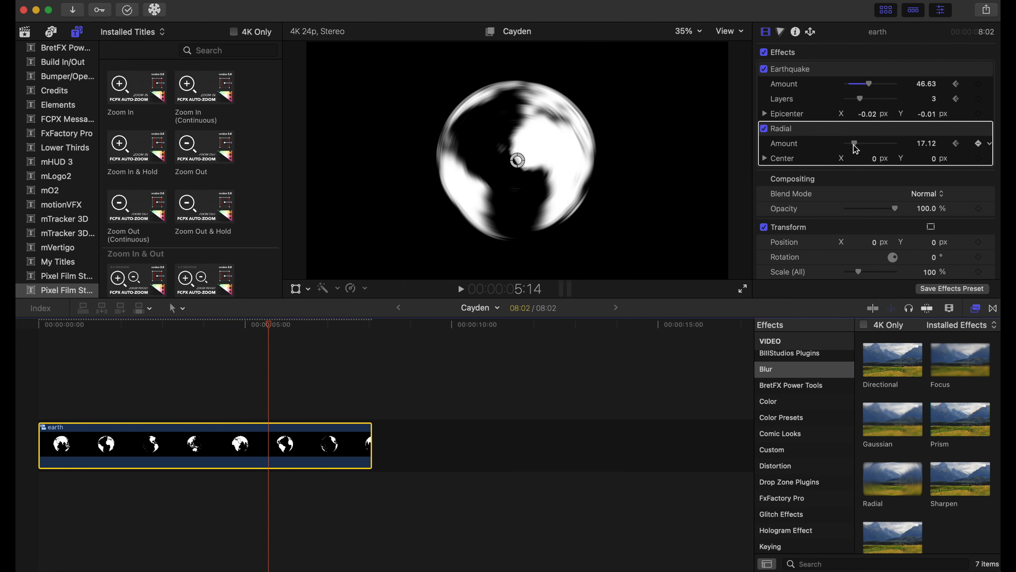
Keyframe the Radial blur Amount of 17.12 at 7:12 and set it to 0 at 7:14 on the earth clip.
left_click_drag(277, 327, 352, 340)
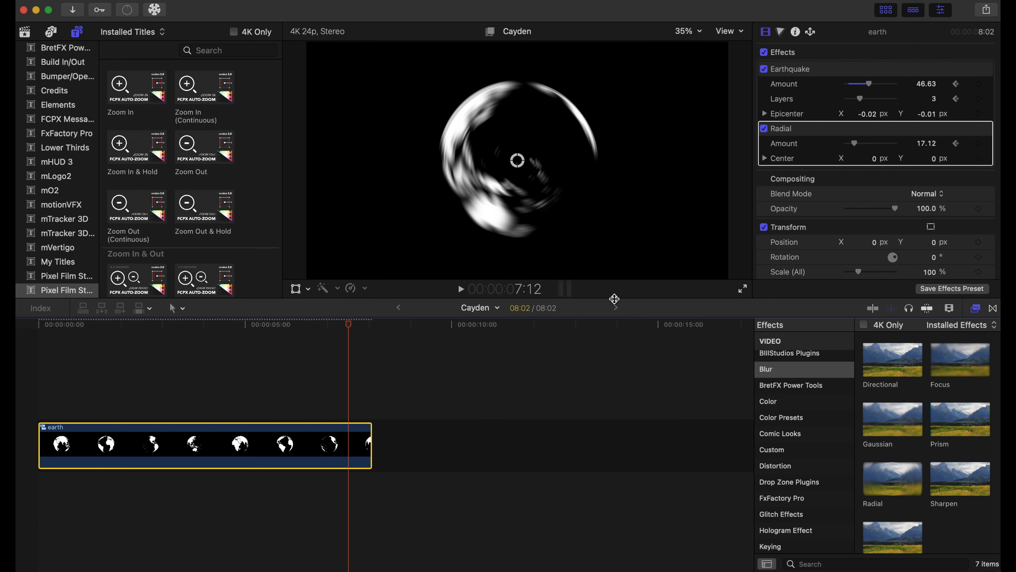
left_click(979, 143)
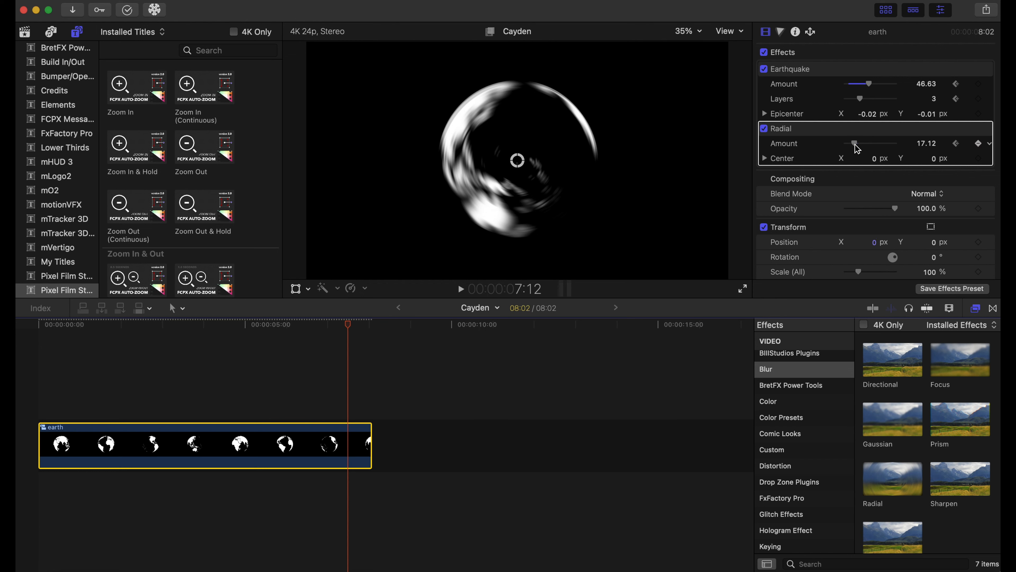
left_click_drag(349, 329, 354, 330)
left_click_drag(856, 143, 844, 143)
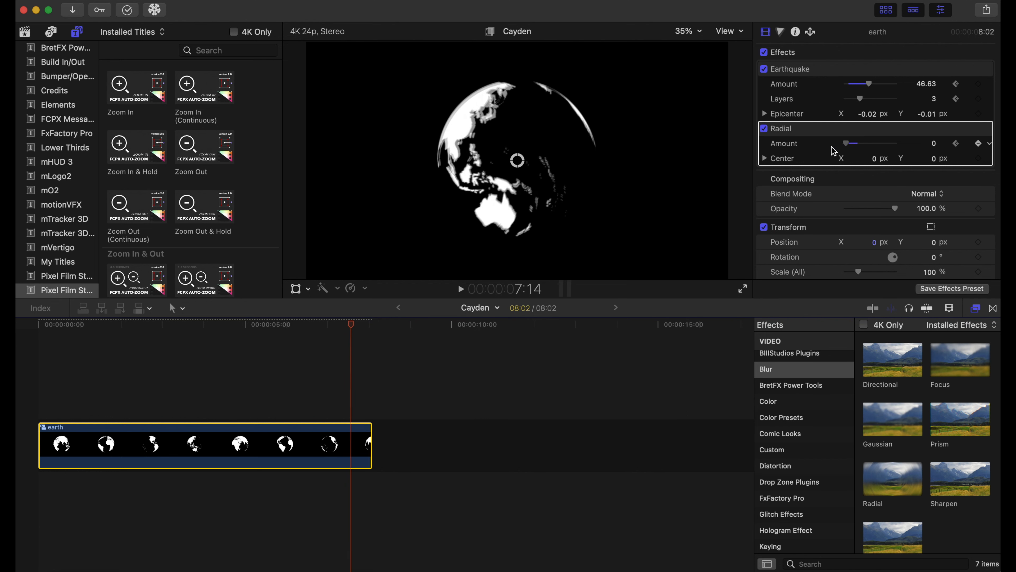
Play the earth compound clip from the beginning to check the keyframed Earthquake and Radial blur animation.
left_click(37, 387)
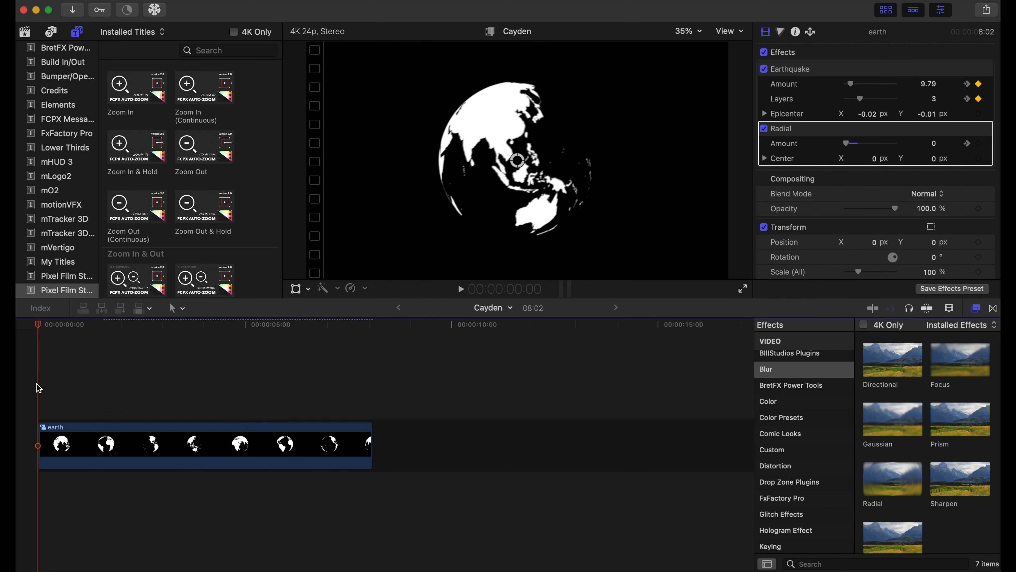
key("space")
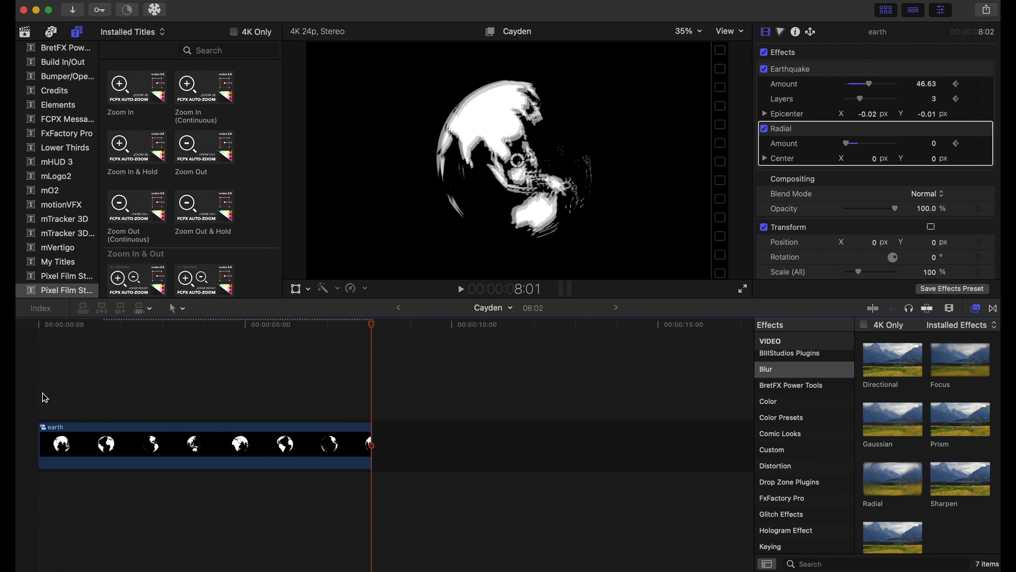
key("space")
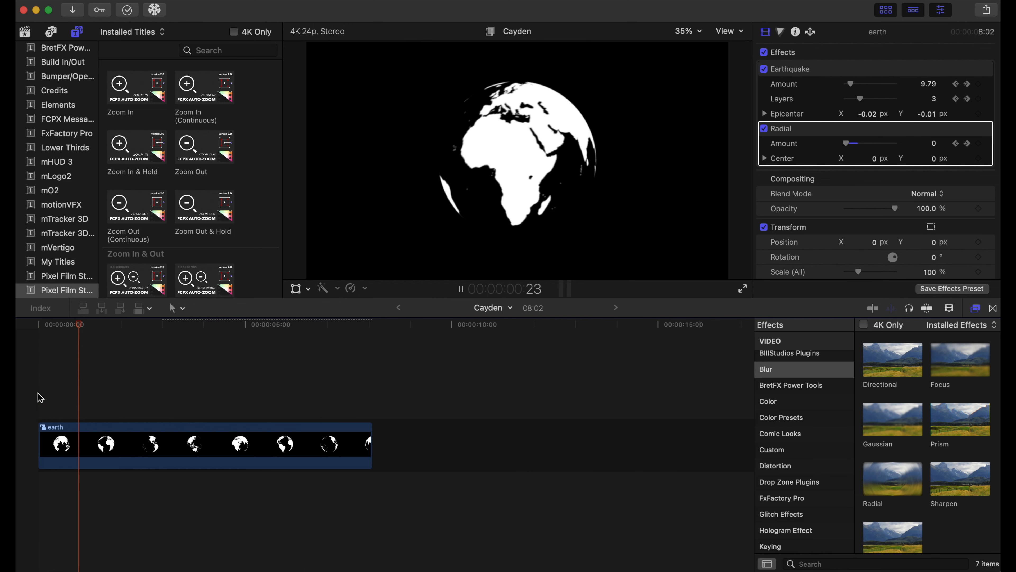